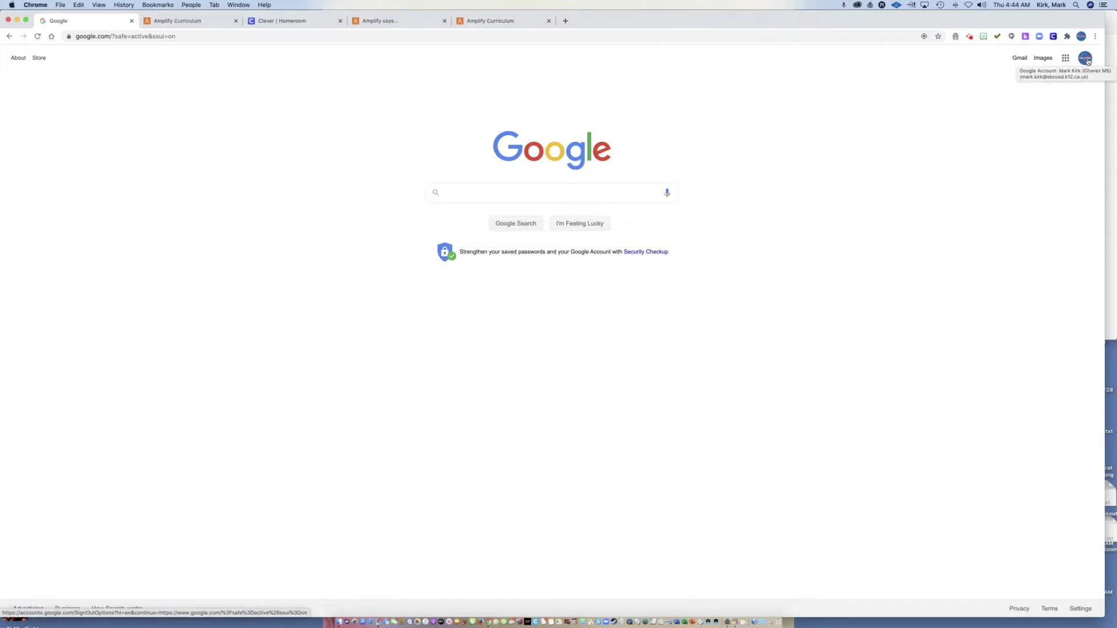
Open the Clever portal and launch Amplify from the district's Instant Login Applications.
left_click(1085, 59)
left_click(1086, 60)
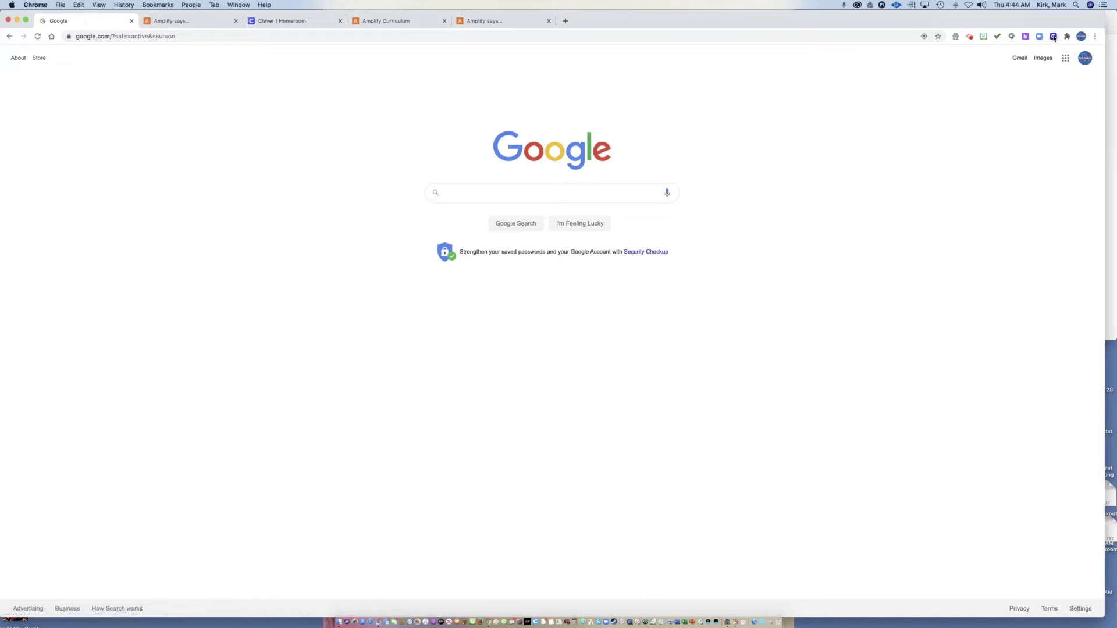
left_click(1054, 37)
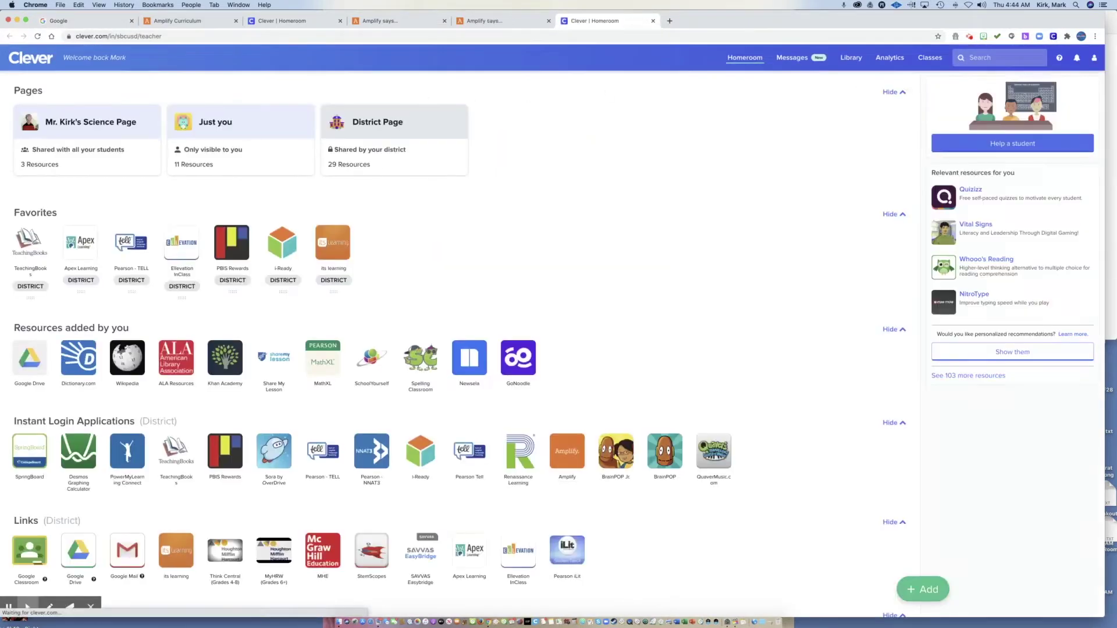
scroll(540, 213, "down", 1)
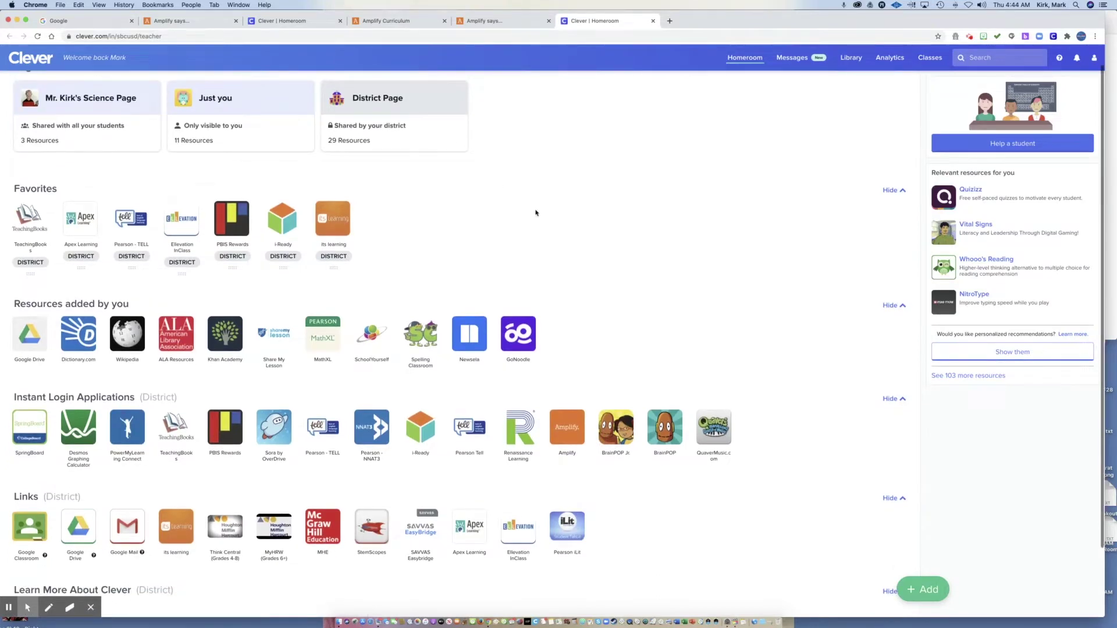
scroll(537, 213, "down", 2)
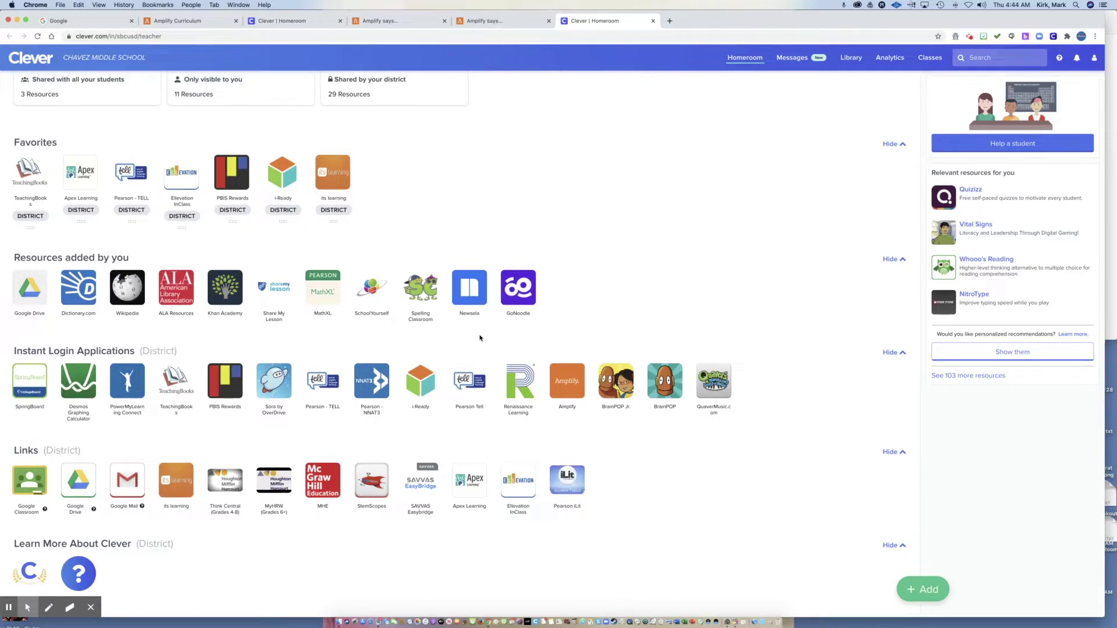
scroll(479, 338, "down", 1)
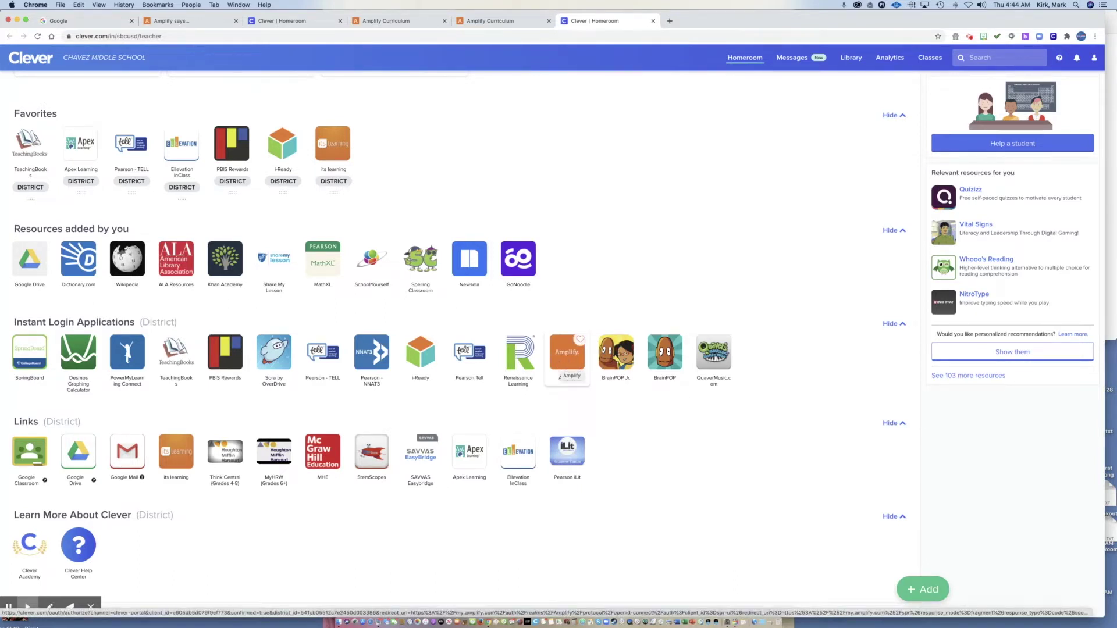
left_click(561, 362)
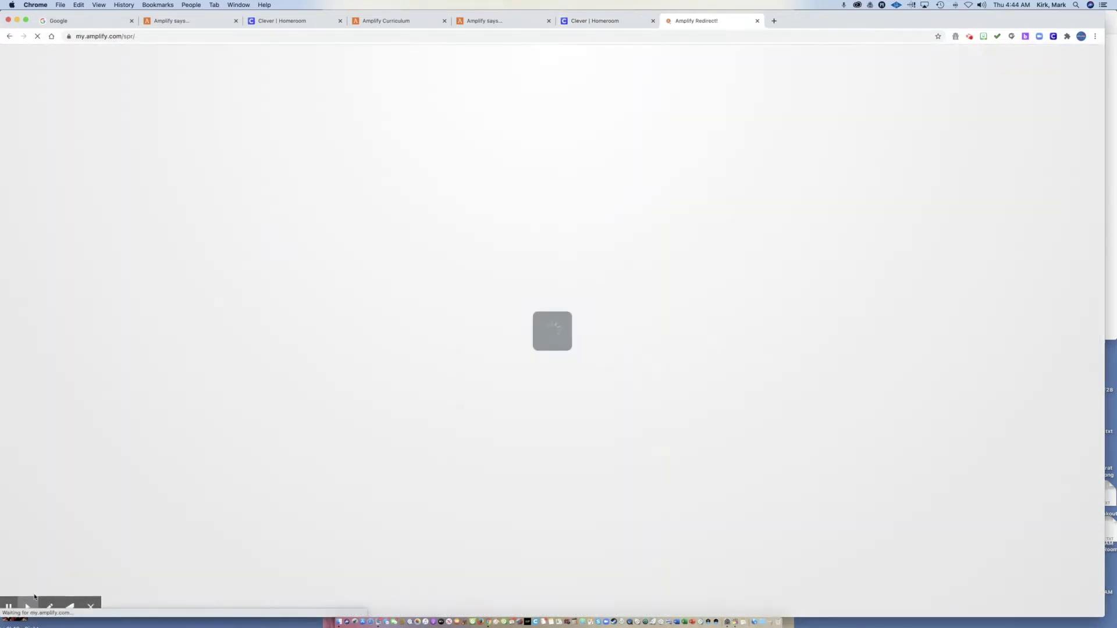
Review all units on the 8th Grade Amplify Science page, from Harnessing Human Energy to Evolutionary History.
mouse_move(27, 603)
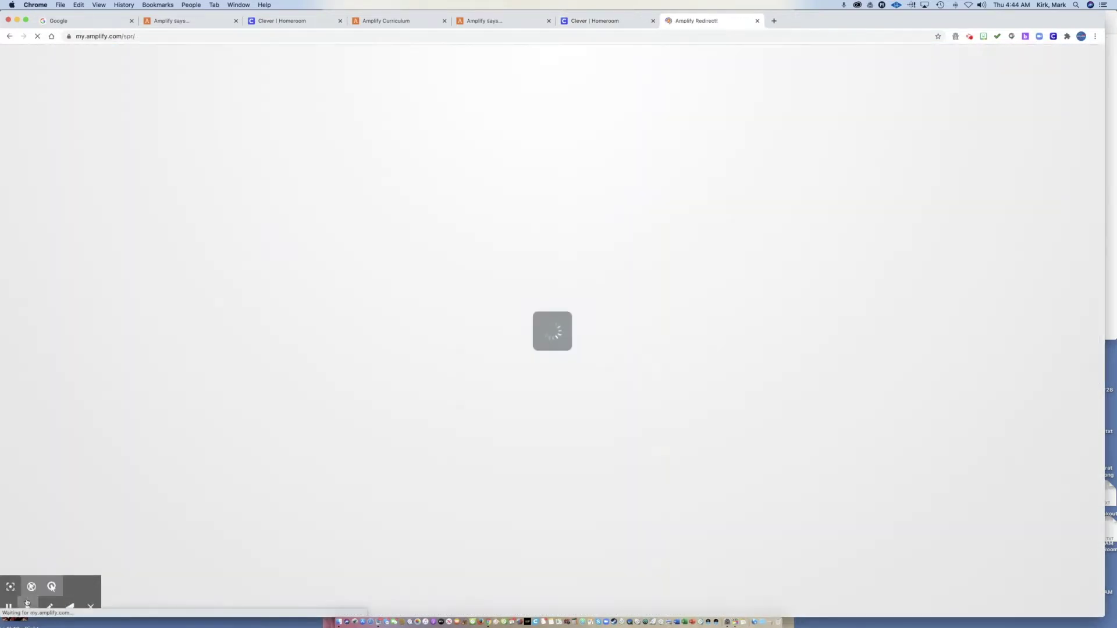
left_click(10, 587)
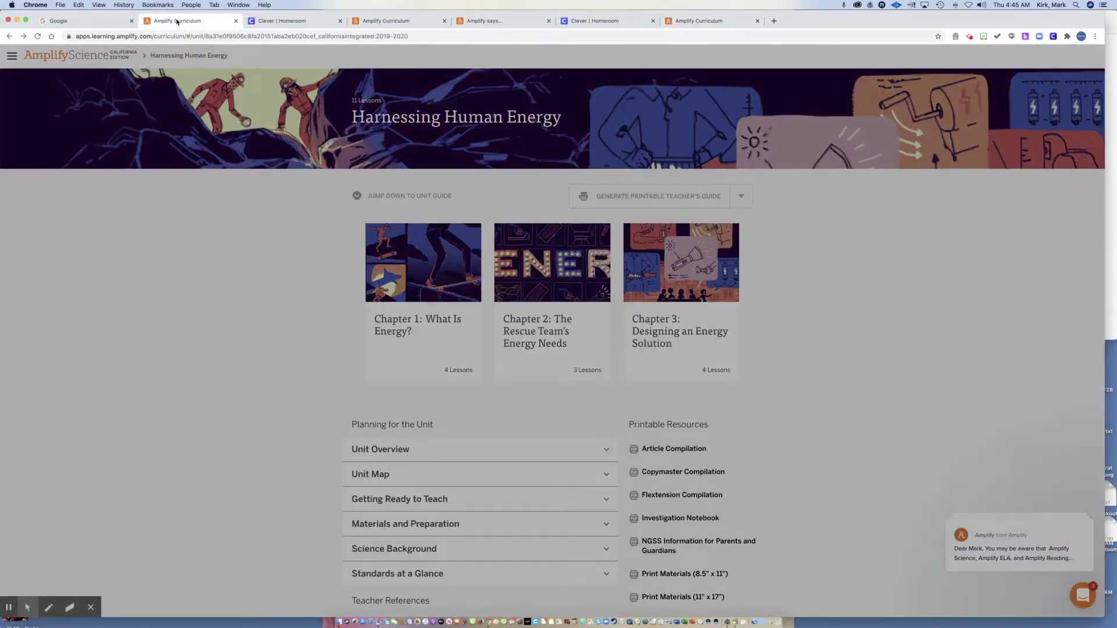
left_click(383, 21)
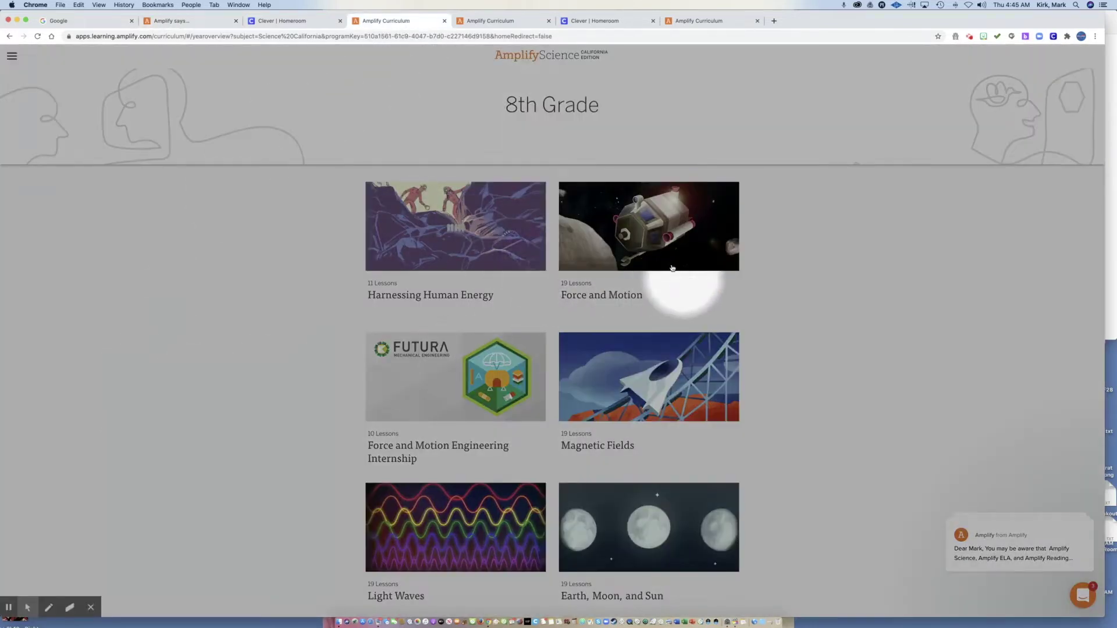
scroll(526, 280, "down", 5)
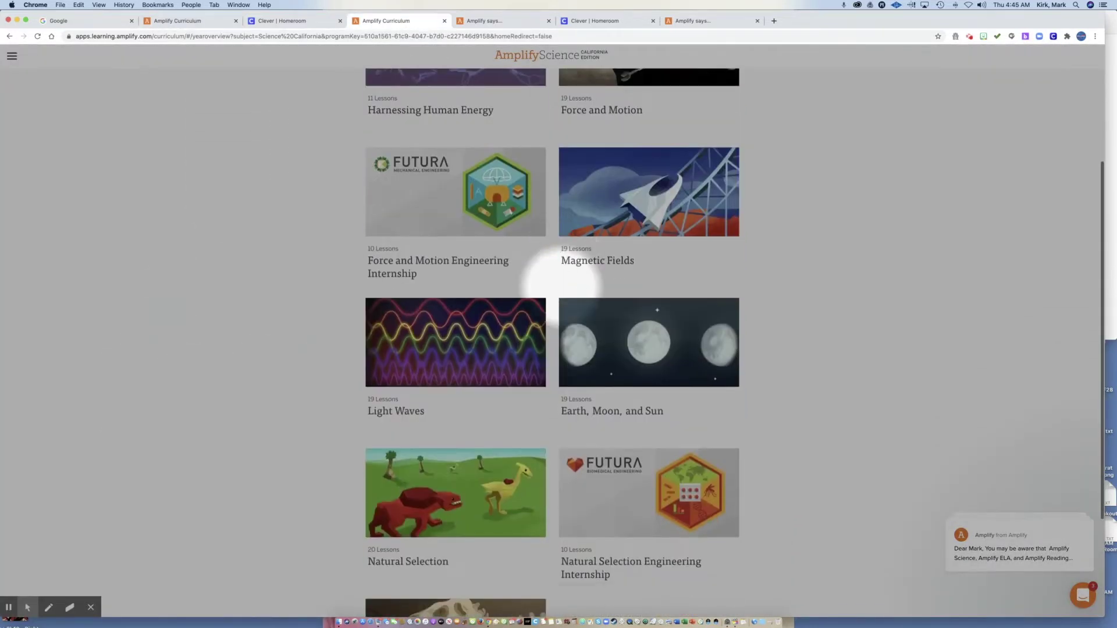
scroll(546, 300, "down", 4)
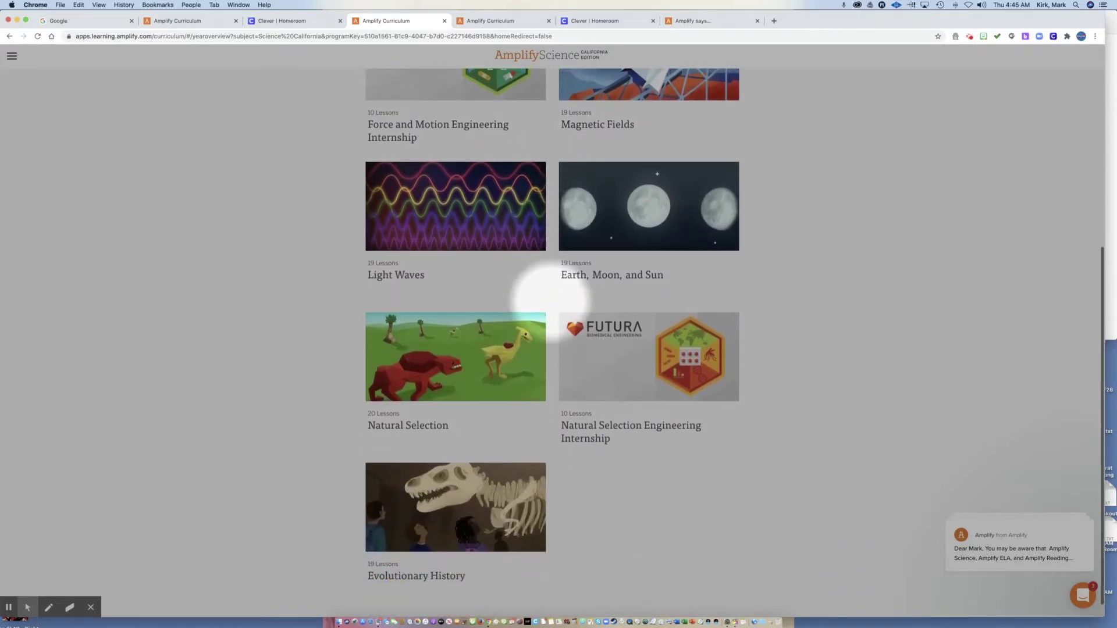
scroll(542, 285, "up", 9)
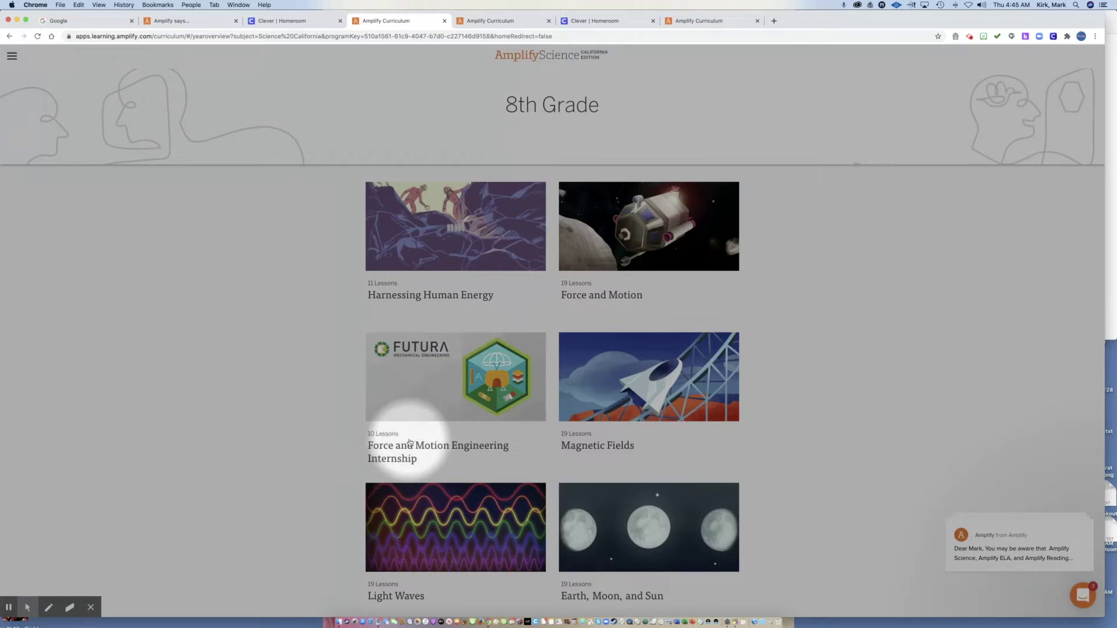
scroll(411, 439, "down", 2)
scroll(386, 237, "down", 5)
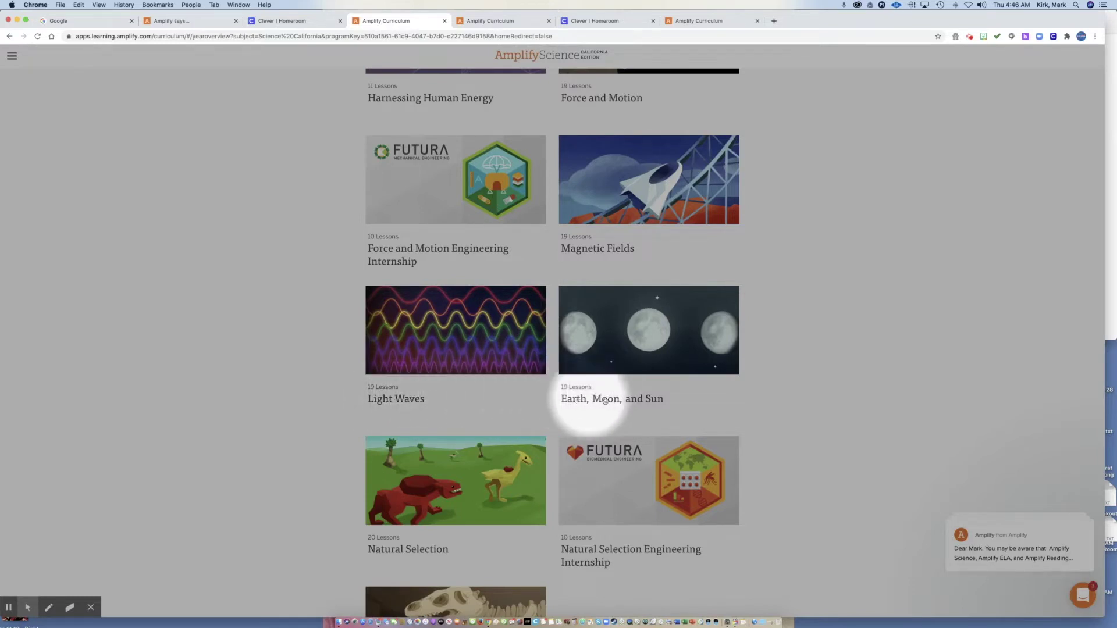
scroll(494, 419, "down", 3)
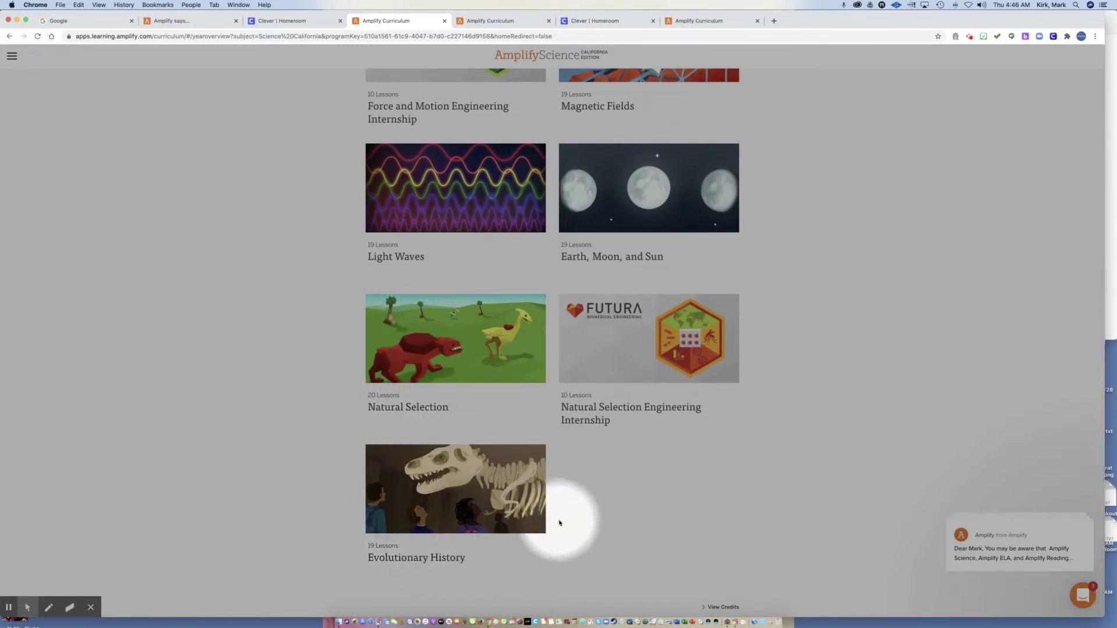
scroll(558, 520, "up", 3)
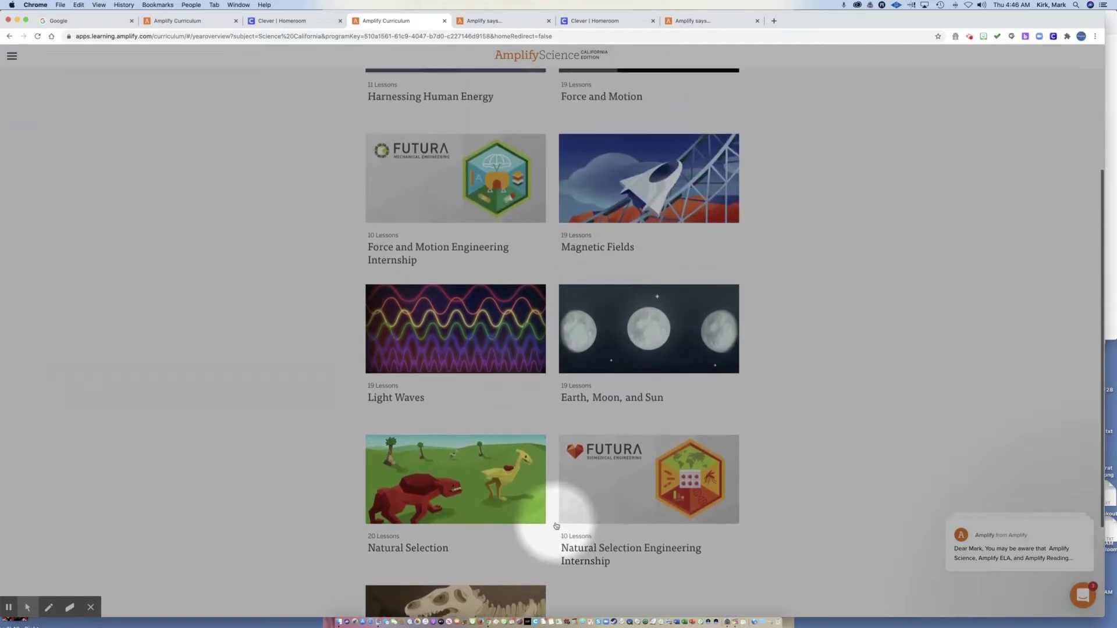
scroll(552, 466, "up", 2)
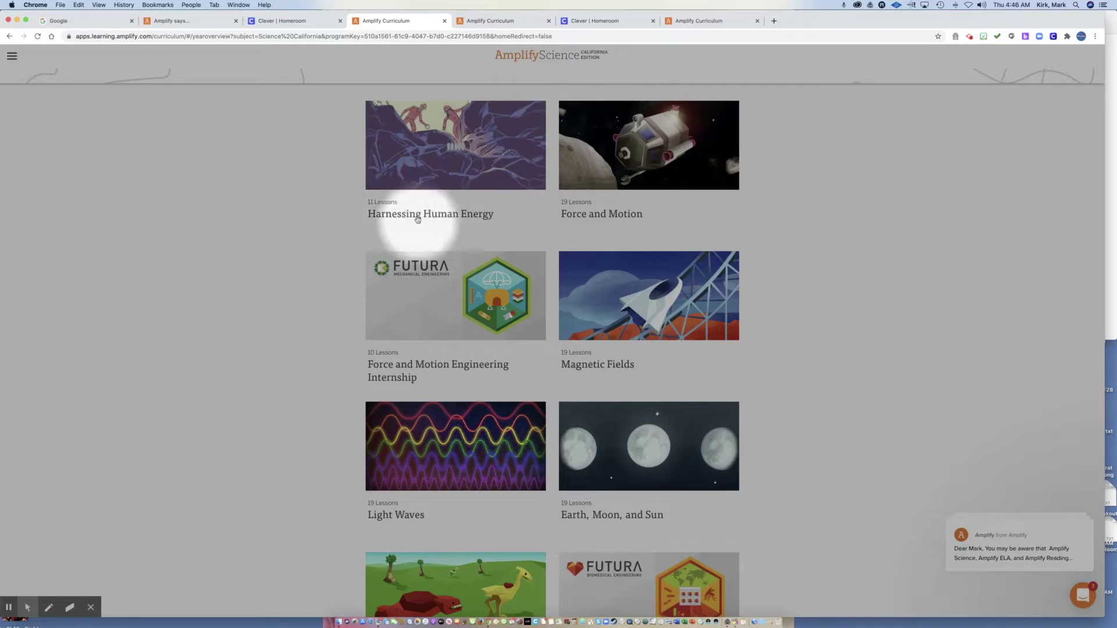
Go to Lesson 1.1 in Chapter 1 of the Harnessing Human Energy unit and open activity 1, Introducing Physical Science.
left_click(184, 23)
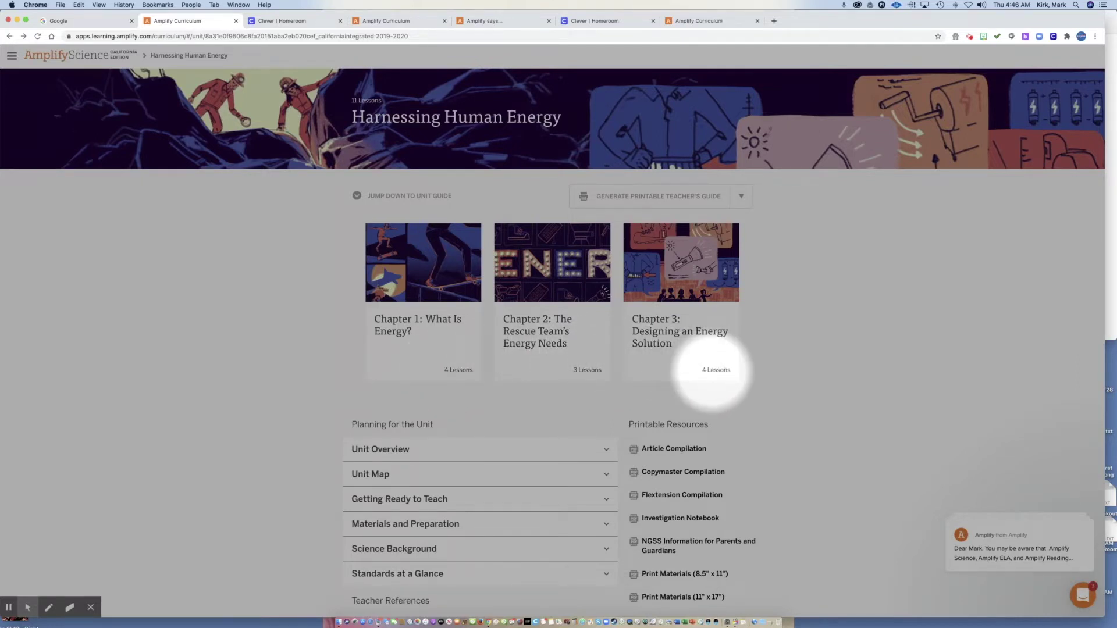
left_click(422, 308)
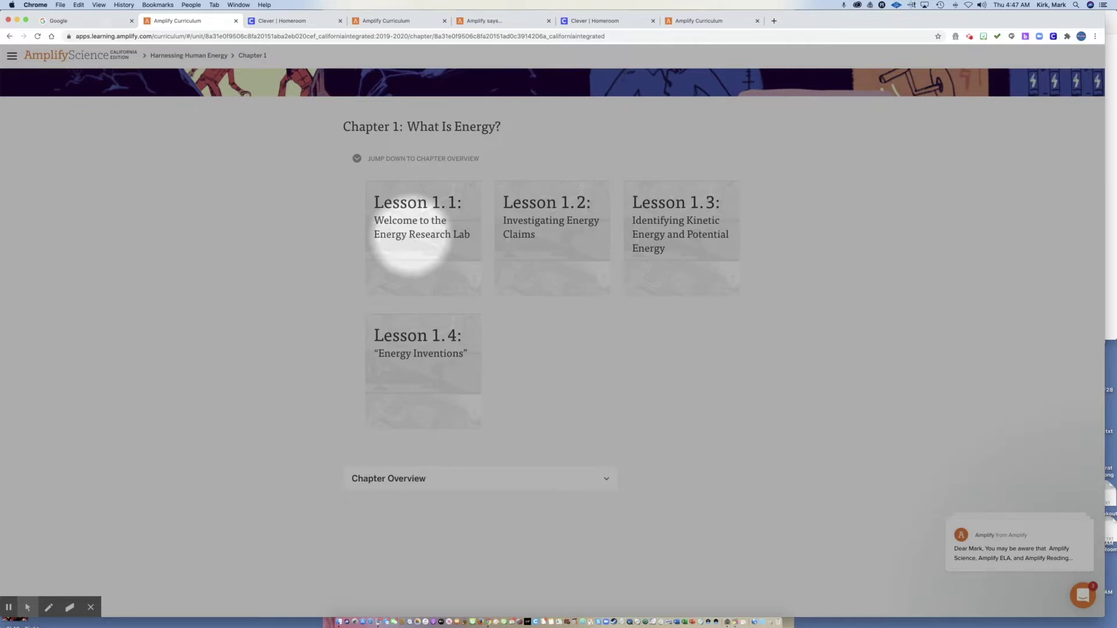
left_click(411, 238)
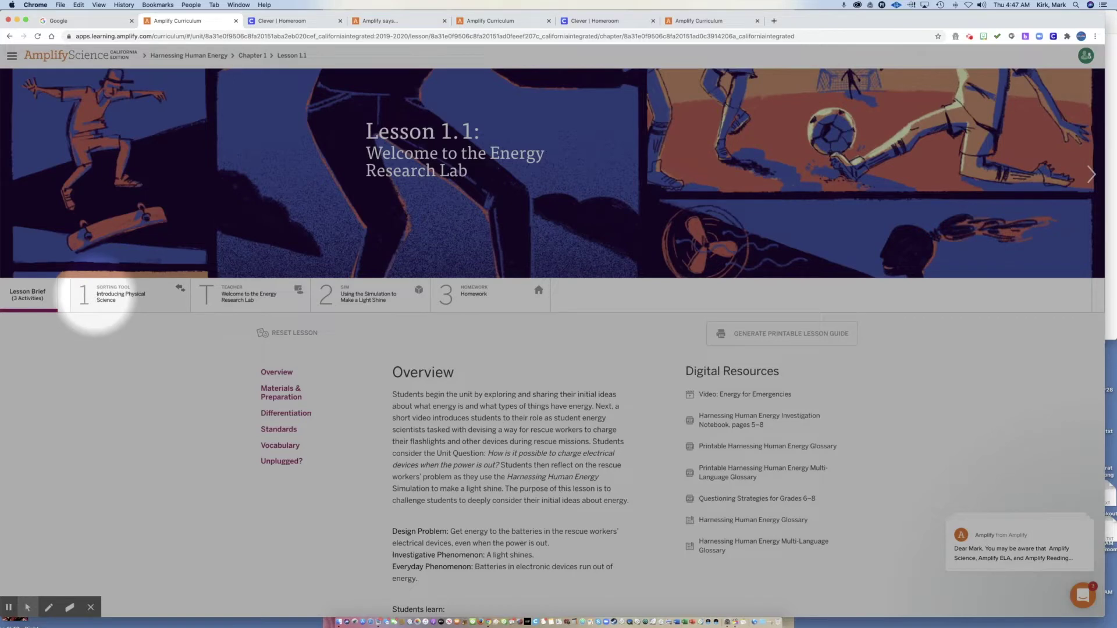
left_click(95, 299)
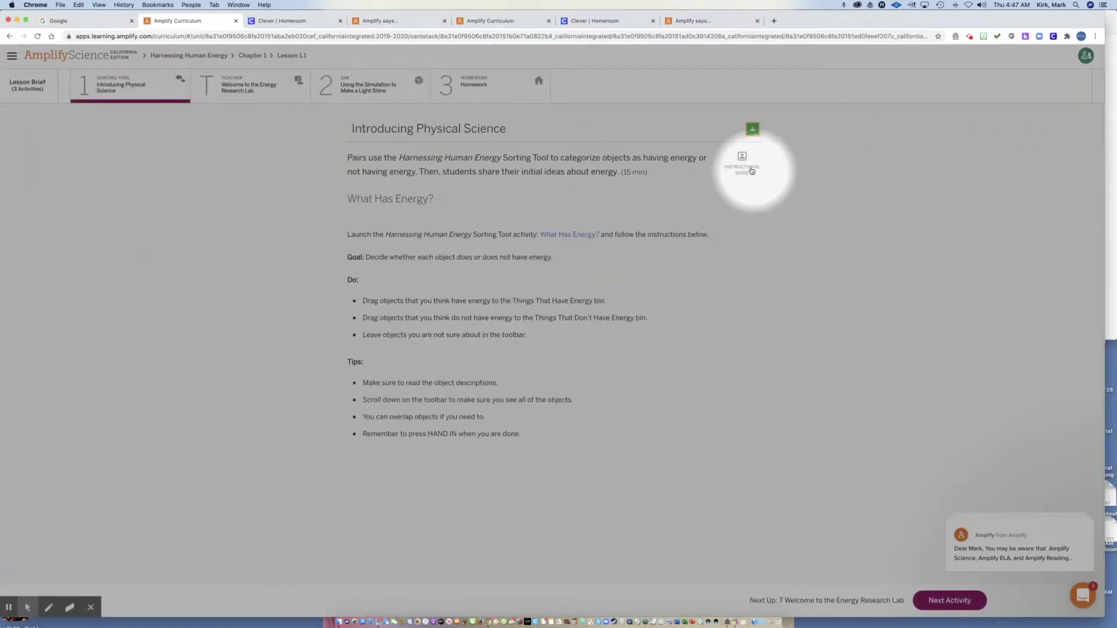
Check the Instructional Guide of the Introducing Physical Science activity.
left_click(743, 166)
left_click(744, 166)
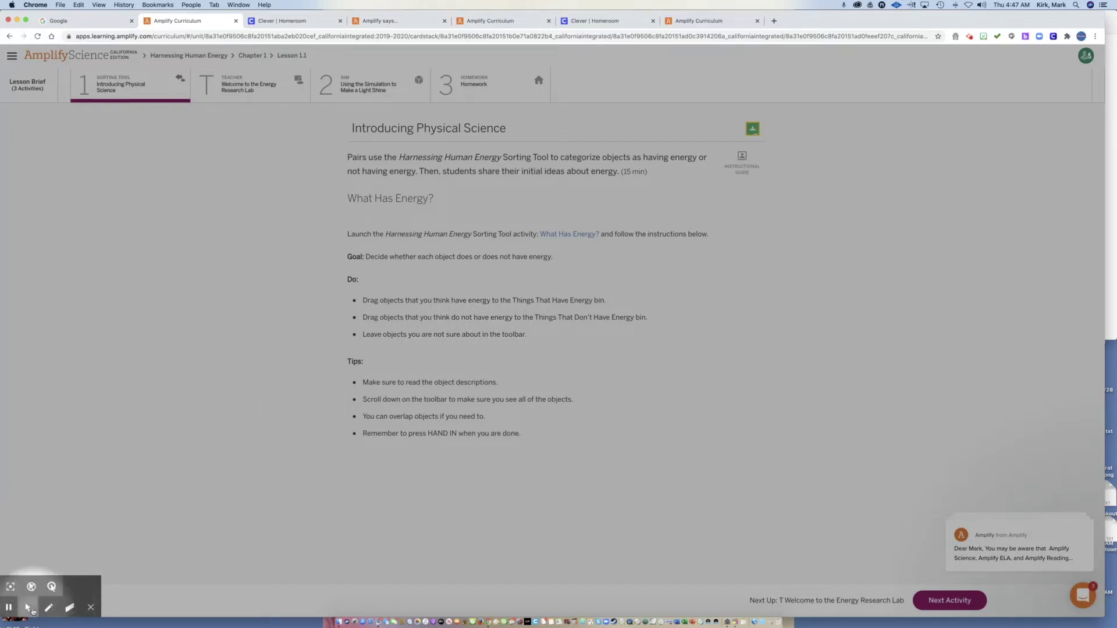
left_click(31, 587)
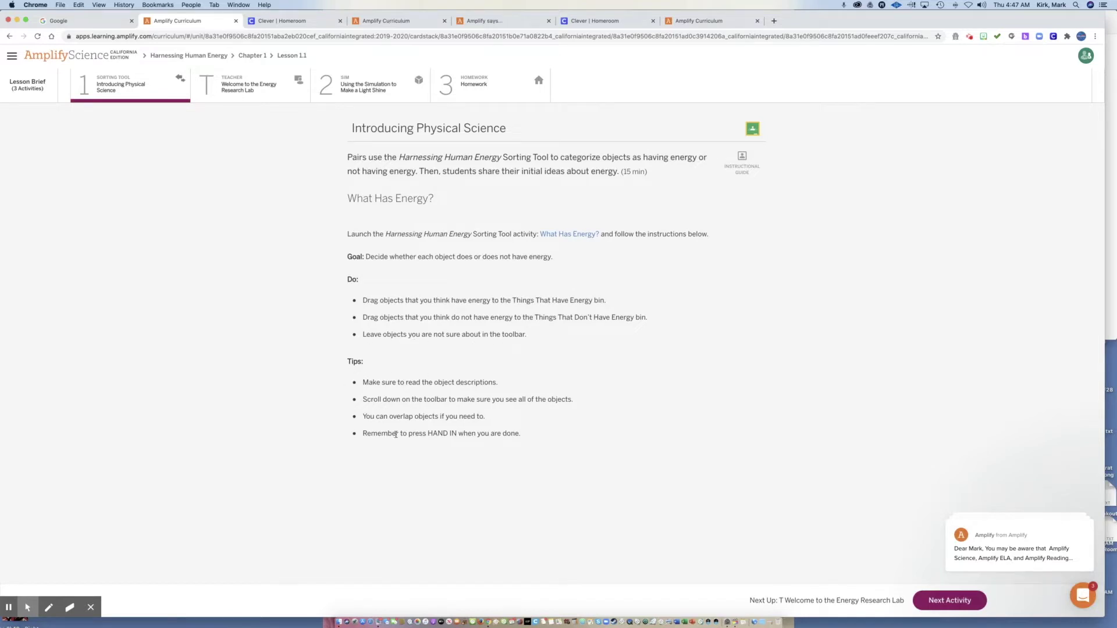
Launch the What Has Energy? sorting activity, recheck its directions on the lesson page and return to the Sorting Tool.
left_click(563, 235)
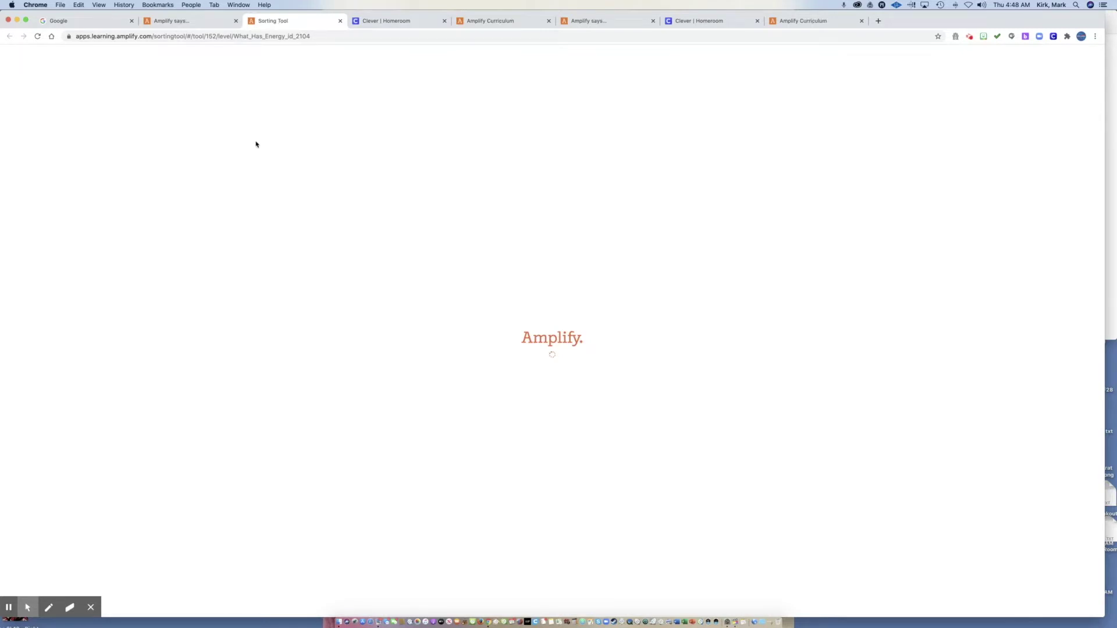
left_click(182, 24)
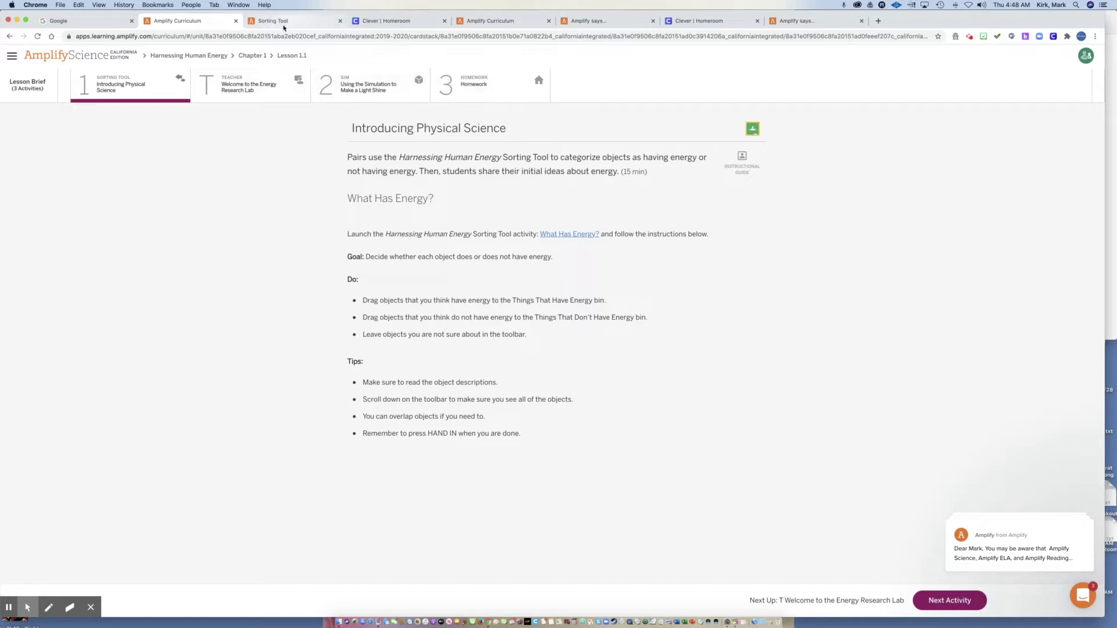
left_click(286, 23)
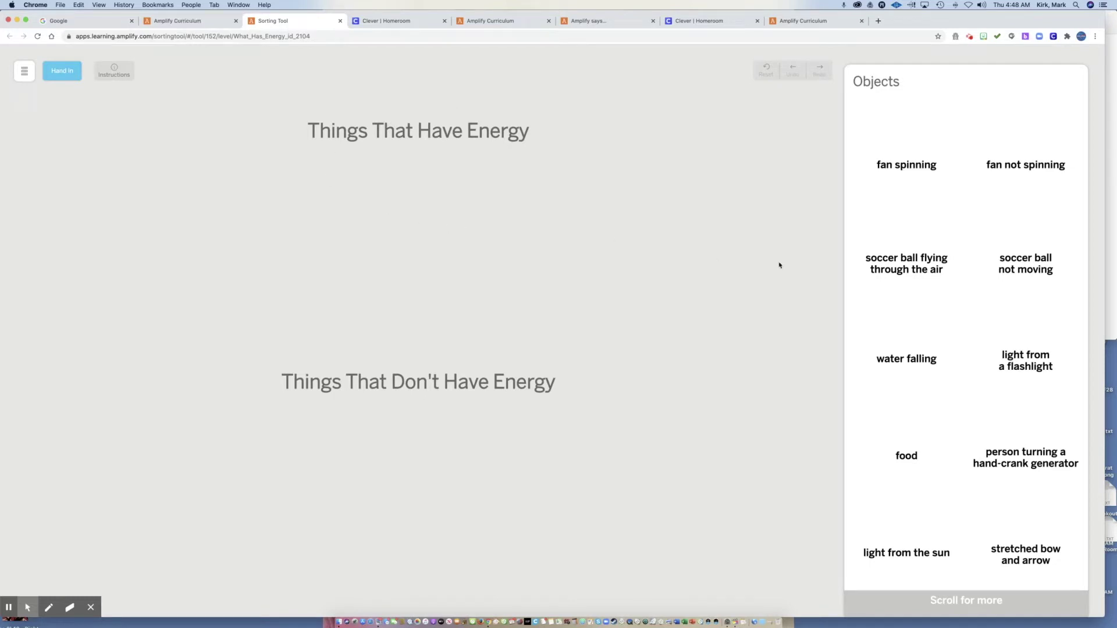
Sort "soccer ball flying through the air" under Things That Have Energy and "soccer ball not moving" under Things That Don't Have Energy.
left_click_drag(916, 266, 645, 268)
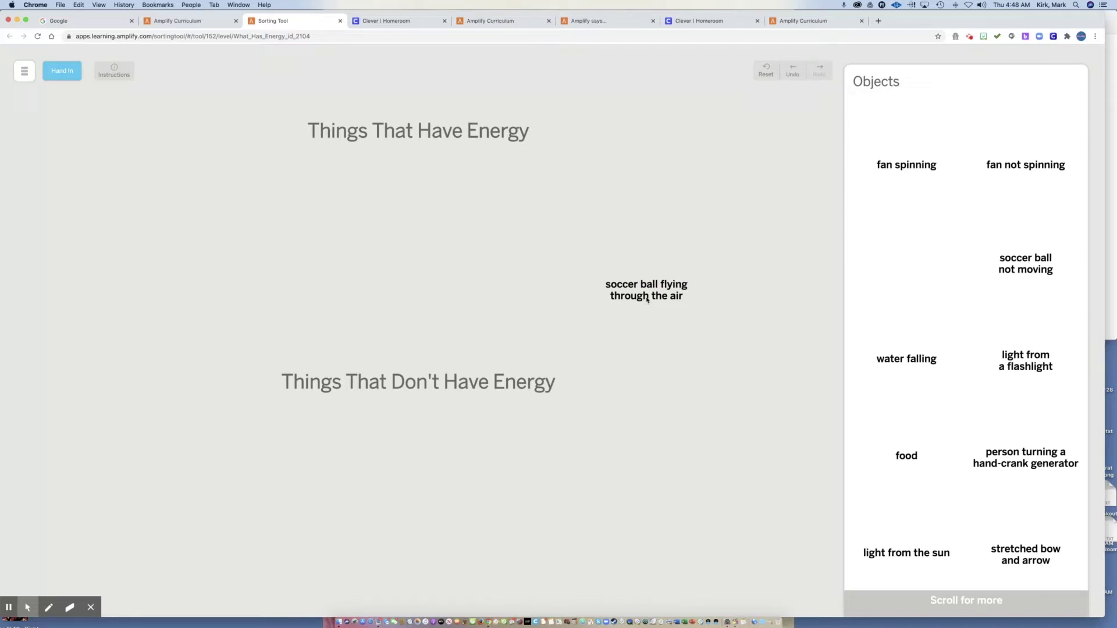
left_click_drag(646, 264, 579, 267)
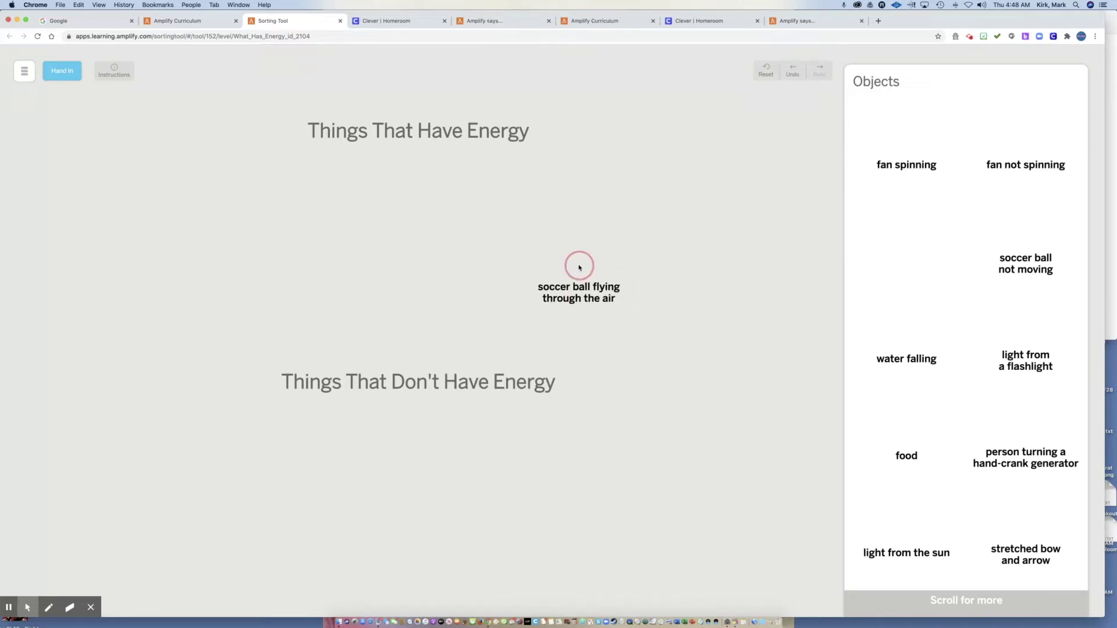
left_click_drag(579, 267, 324, 169)
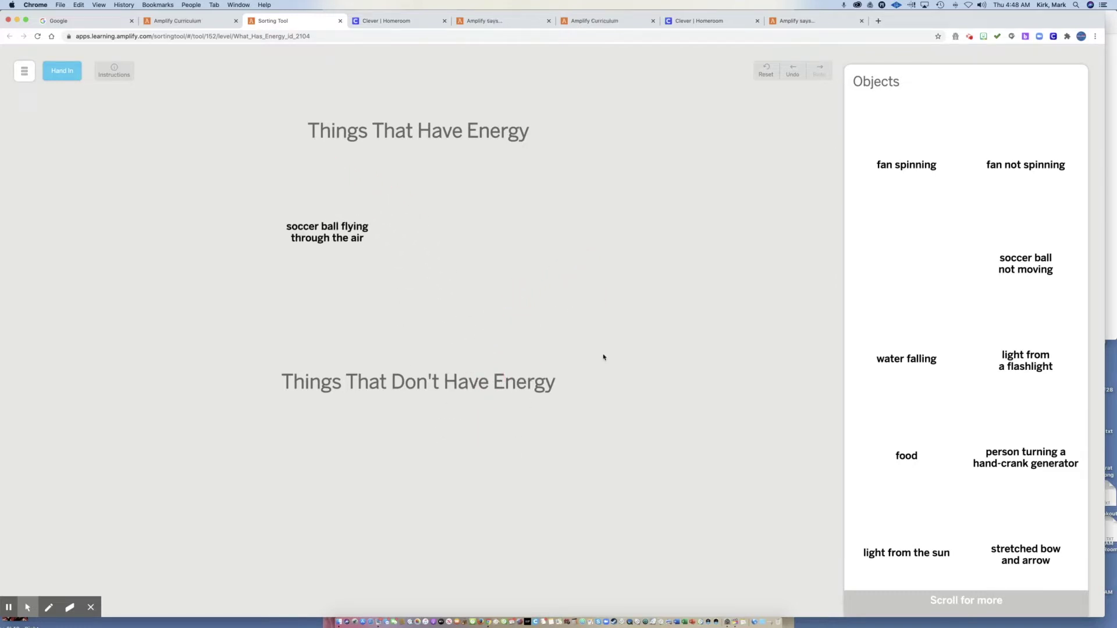
left_click_drag(1032, 260, 295, 436)
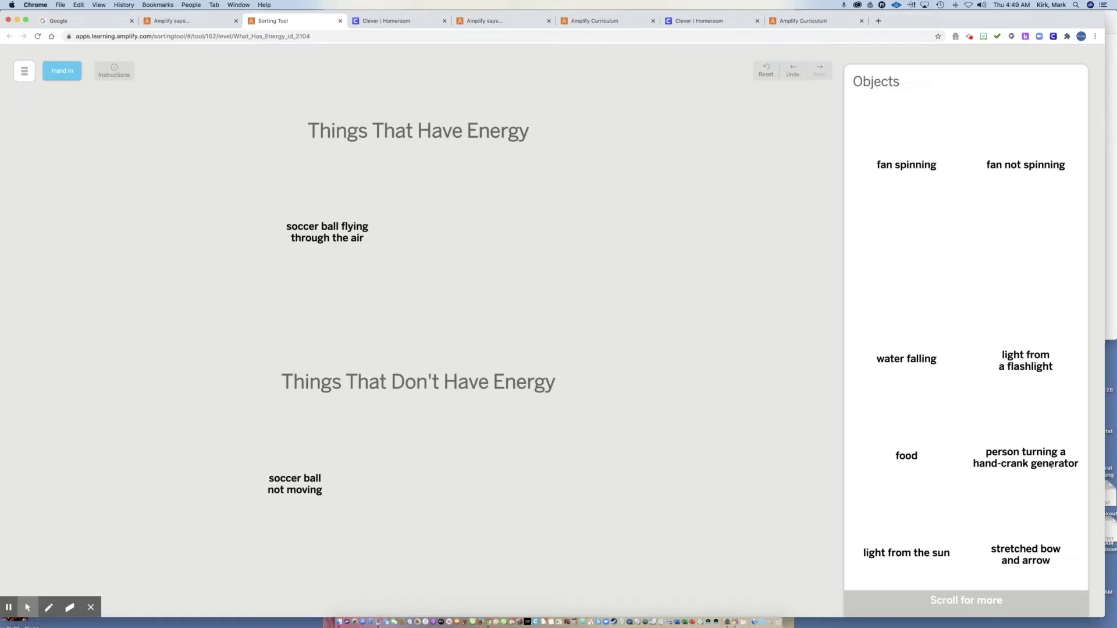
Look through the remaining objects to sort and read the activity's instructions.
scroll(1008, 466, "down", 3)
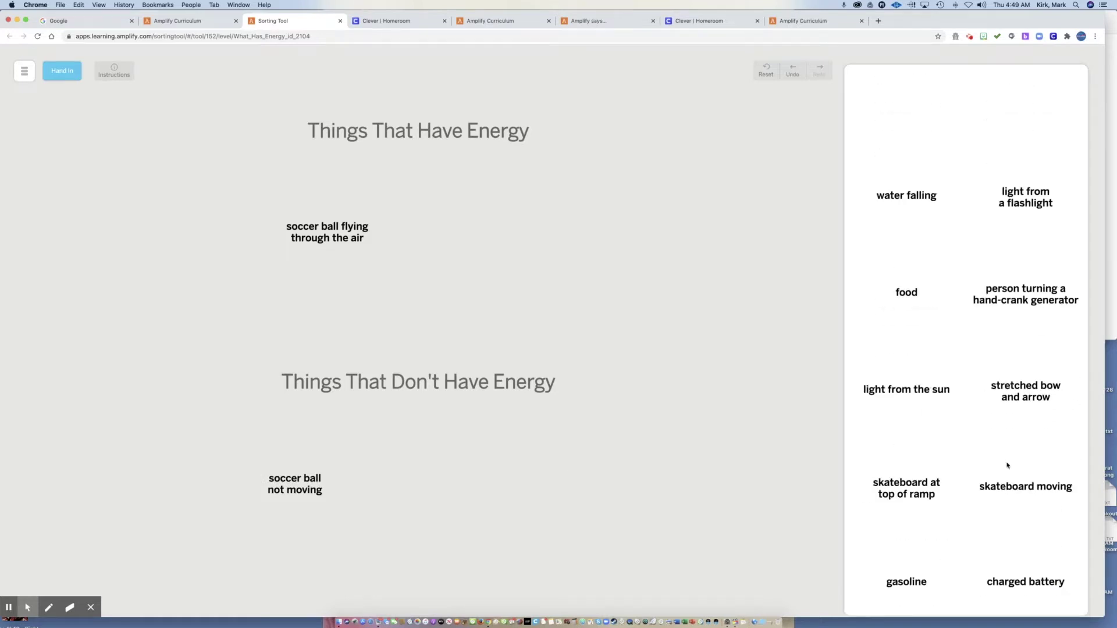
scroll(1007, 465, "up", 3)
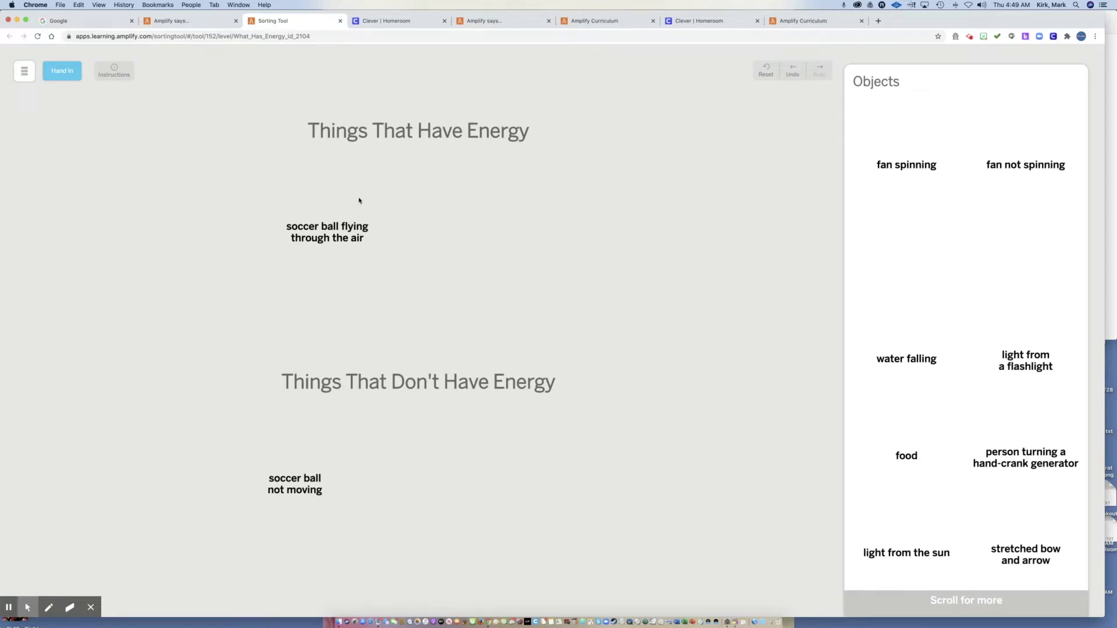
left_click(117, 75)
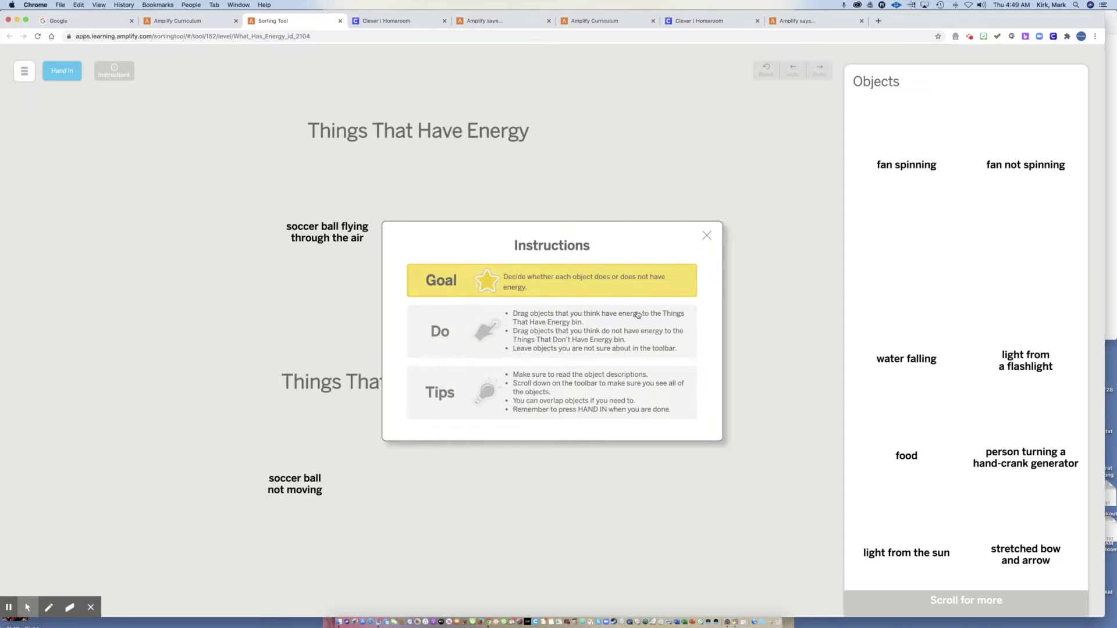
left_click(706, 236)
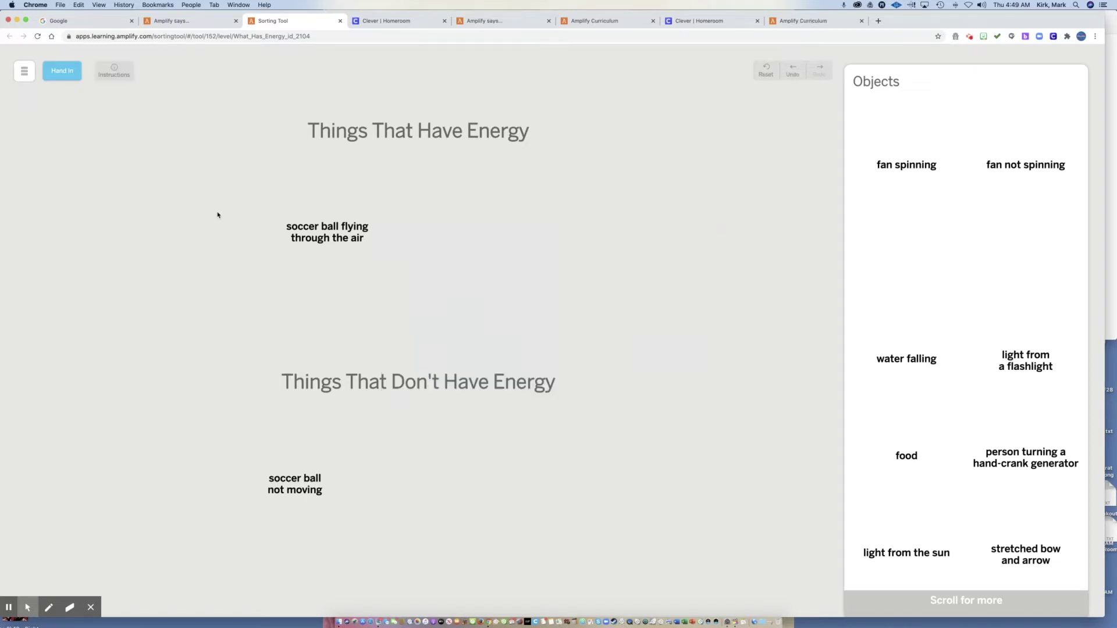
View the list of Harnessing Human Energy sorting activities in the Sorting Tool.
left_click(23, 72)
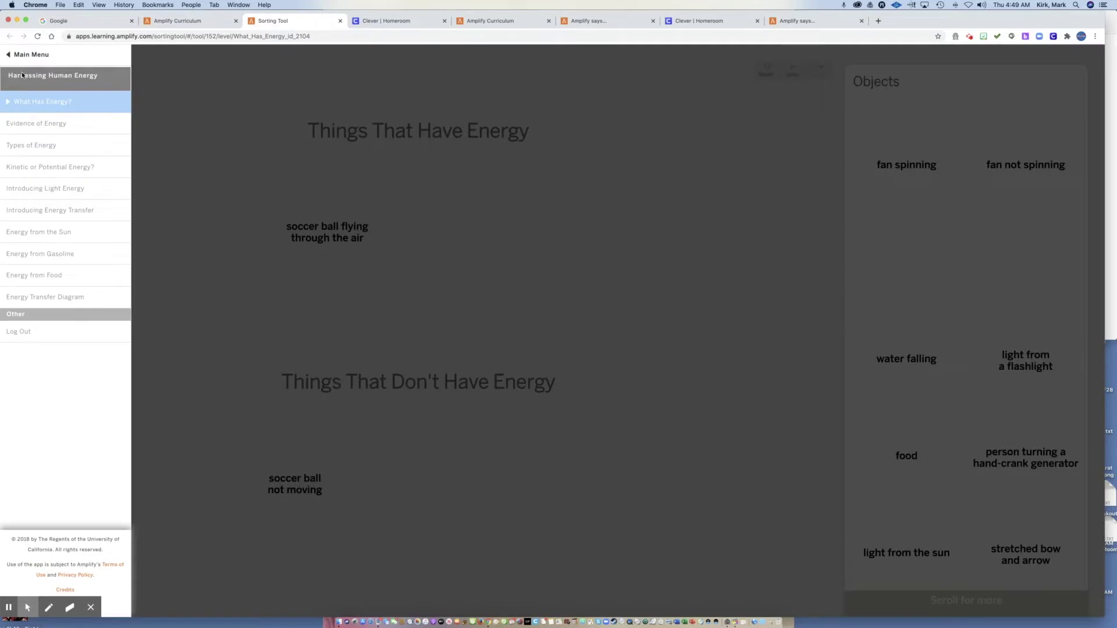
left_click(147, 88)
left_click(24, 71)
left_click(195, 135)
left_click(24, 71)
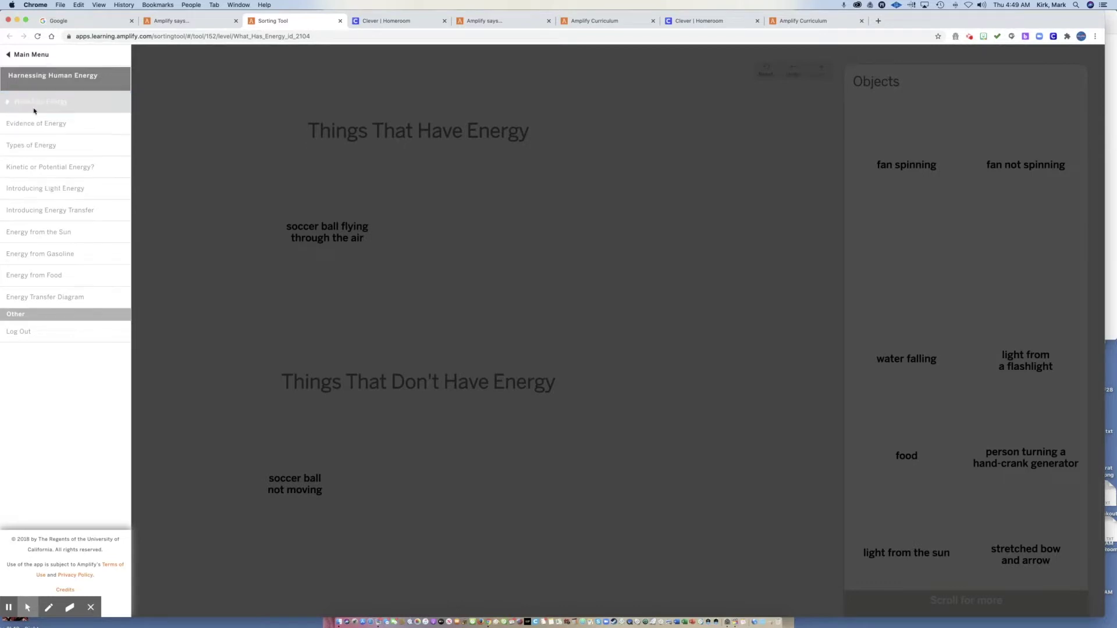
Close the activity list, hand in the What Has Energy? sorting work and acknowledge the confirmation.
left_click(150, 214)
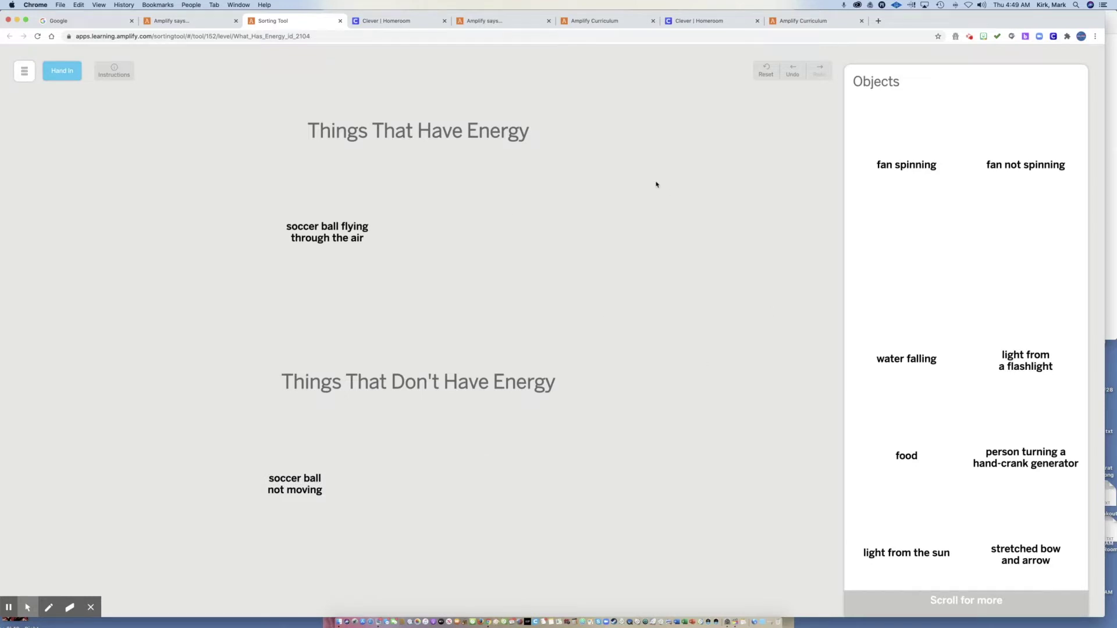
left_click(62, 71)
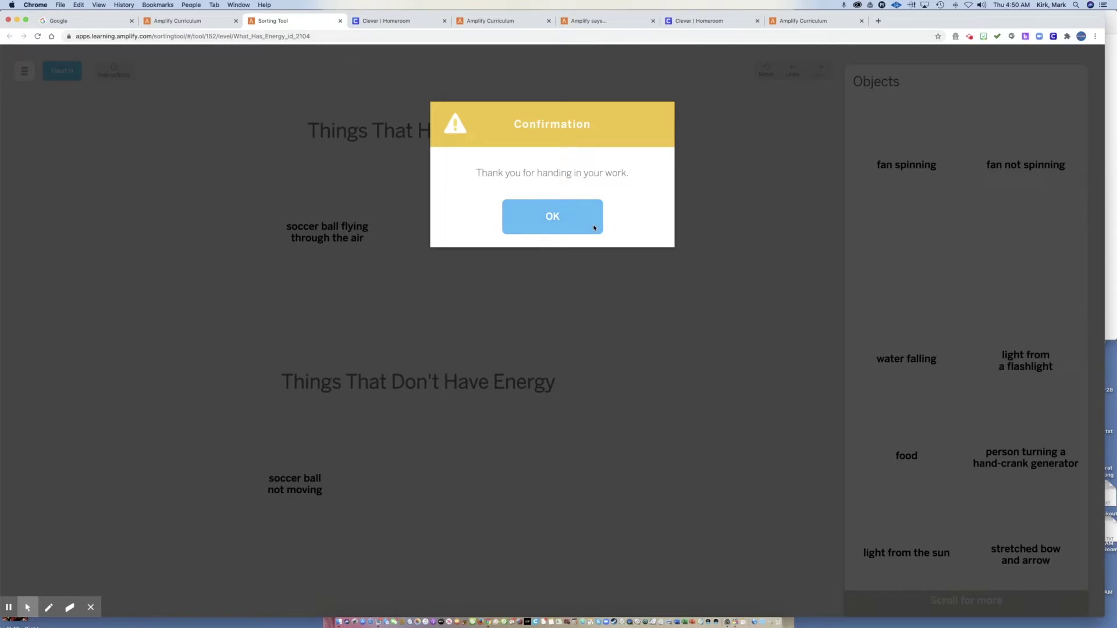
left_click(593, 225)
Return to the lesson page, open Using the Simulation to Make a Light Shine and launch the Harnessing Human Energy Simulation.
left_click(179, 23)
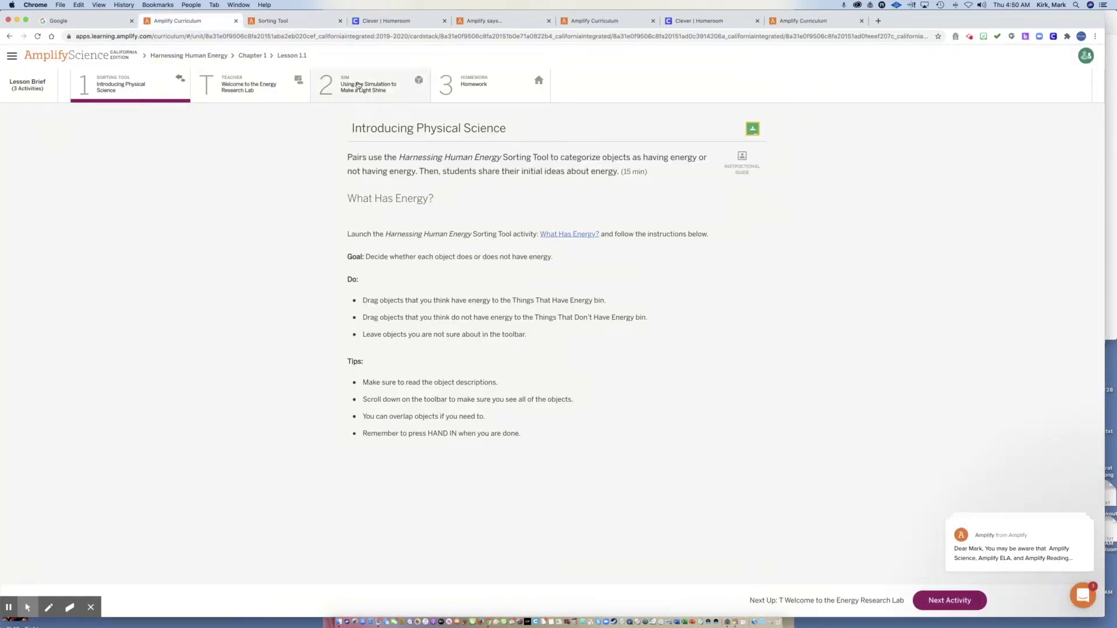
left_click(344, 84)
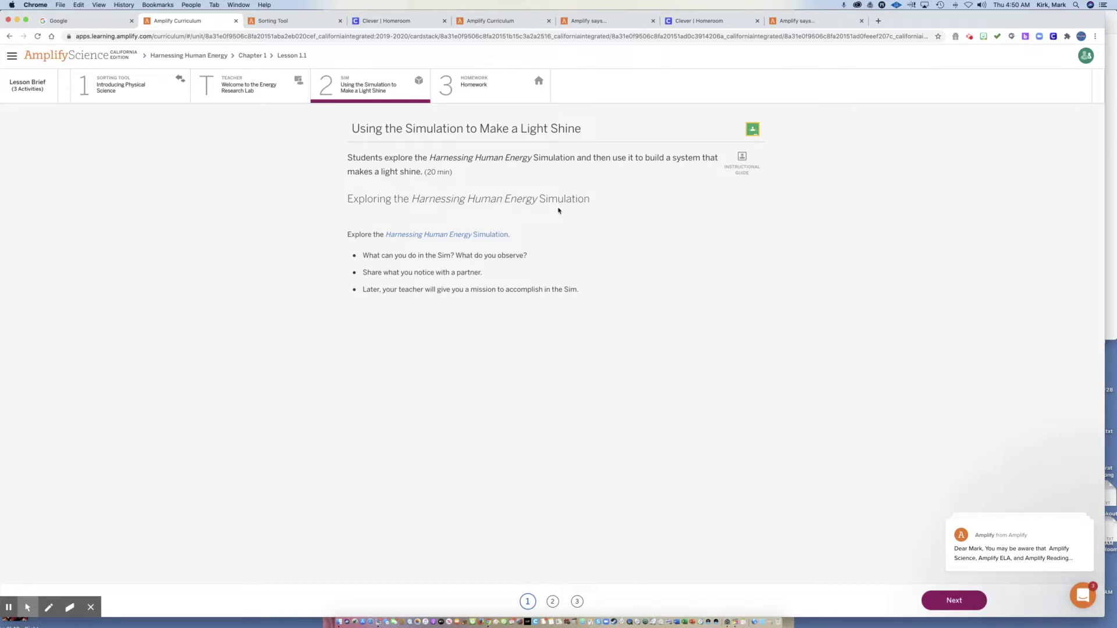
left_click(424, 234)
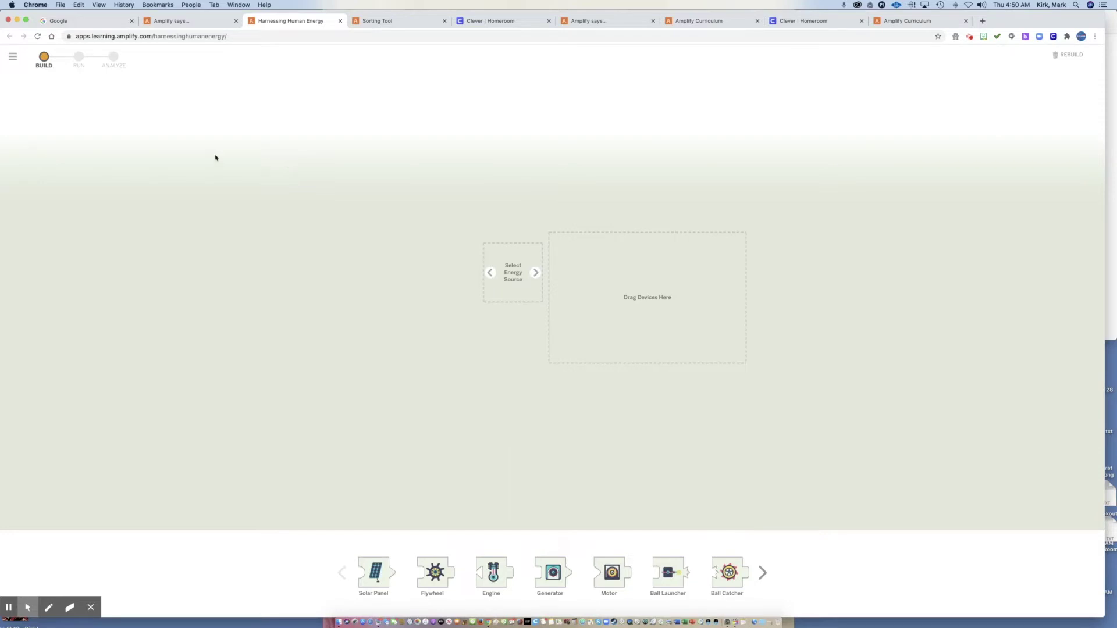
left_click(12, 58)
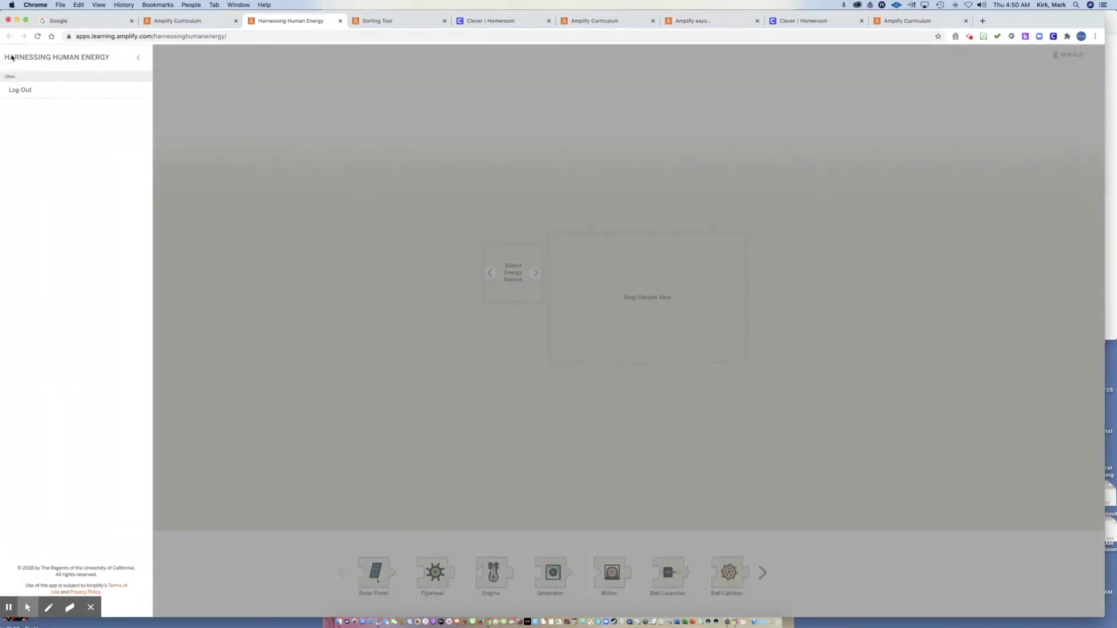
left_click(138, 58)
left_click(12, 59)
left_click(140, 58)
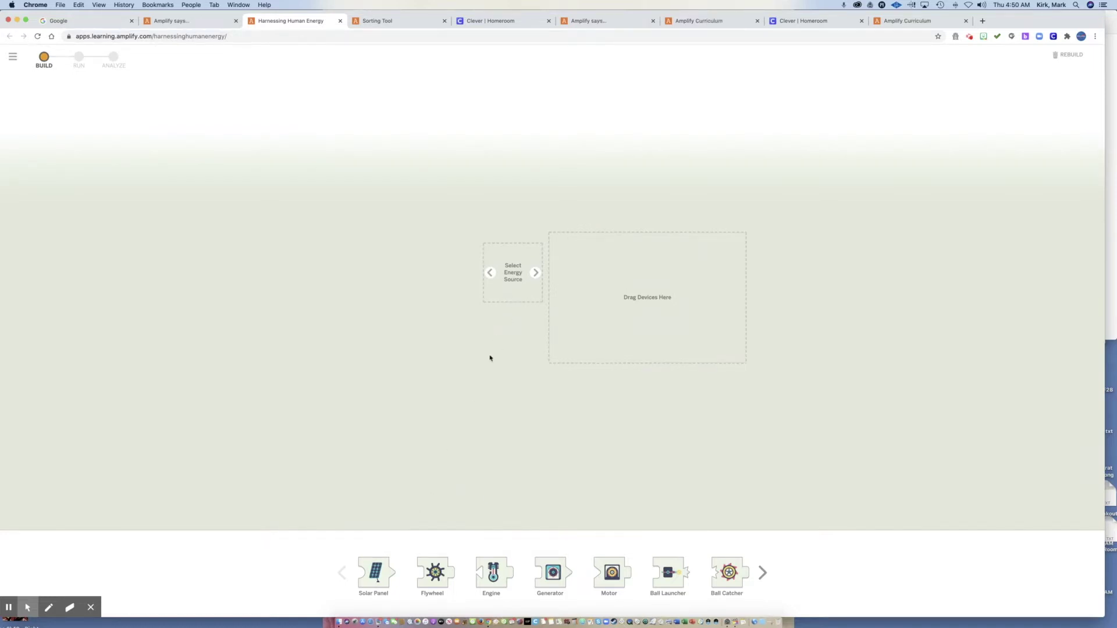
Choose the Sun as the energy source of the system in the simulation.
left_click_drag(381, 582, 510, 286)
left_click_drag(381, 578, 498, 280)
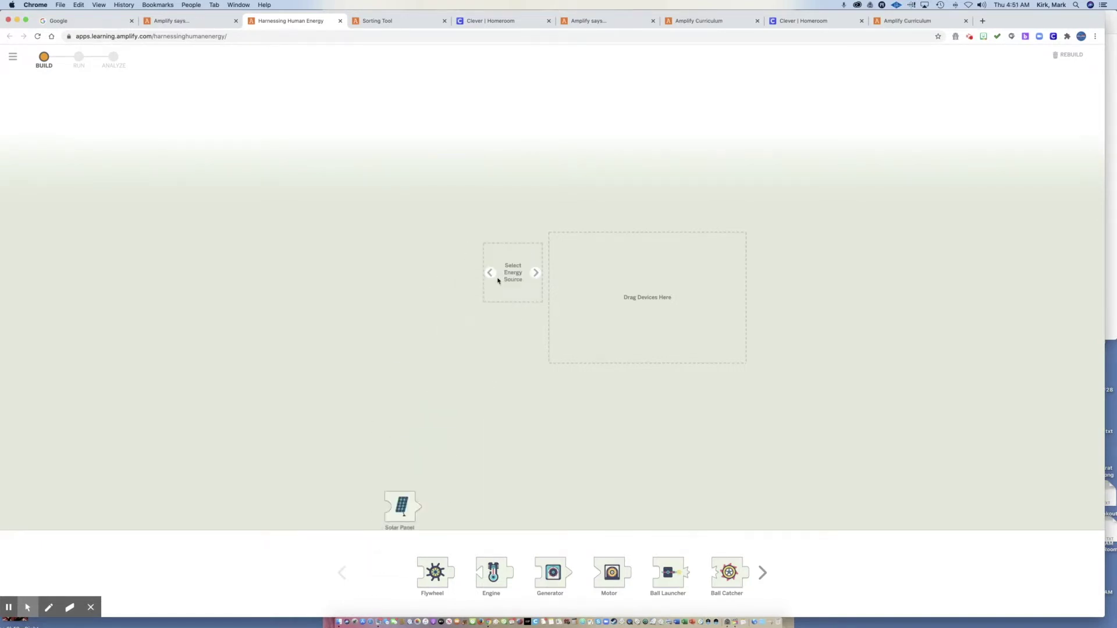
left_click(490, 273)
left_click(535, 275)
left_click(536, 274)
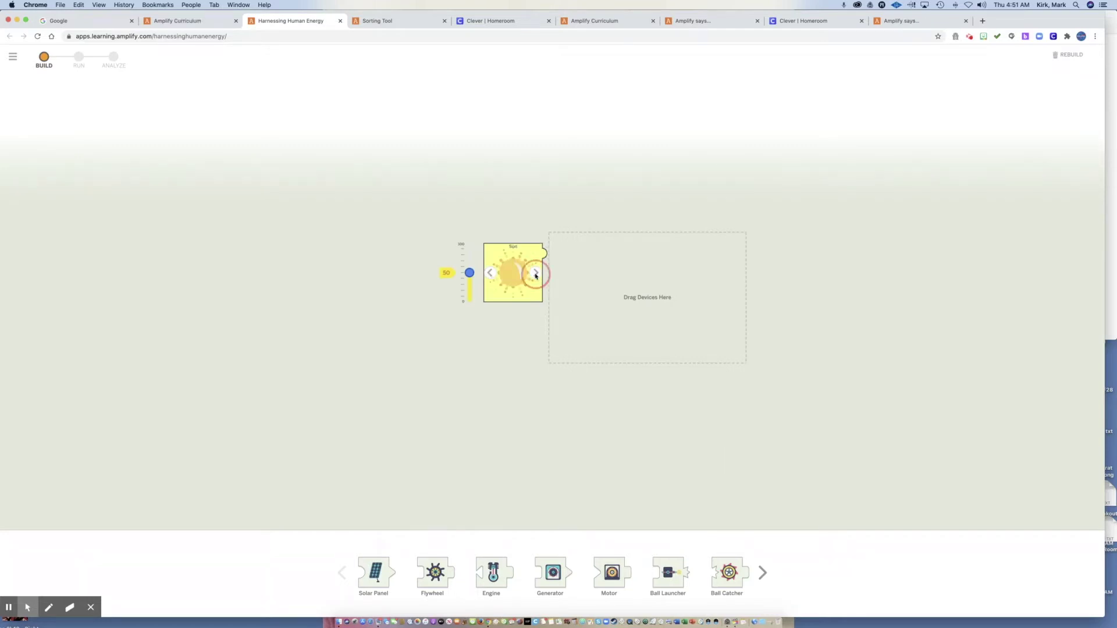
left_click(491, 273)
Connect a Solar Panel and a Motor in a chain after the Sun, and set the Sun's energy amount to 70.
left_click_drag(490, 579, 581, 285)
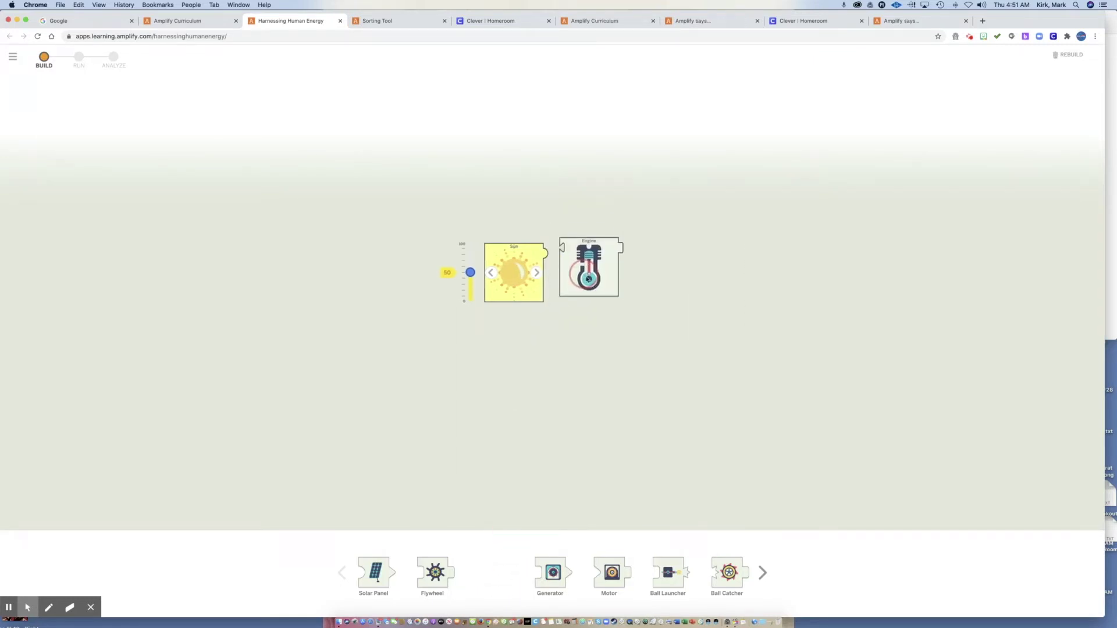
left_click_drag(584, 265, 529, 584)
left_click_drag(373, 579, 582, 294)
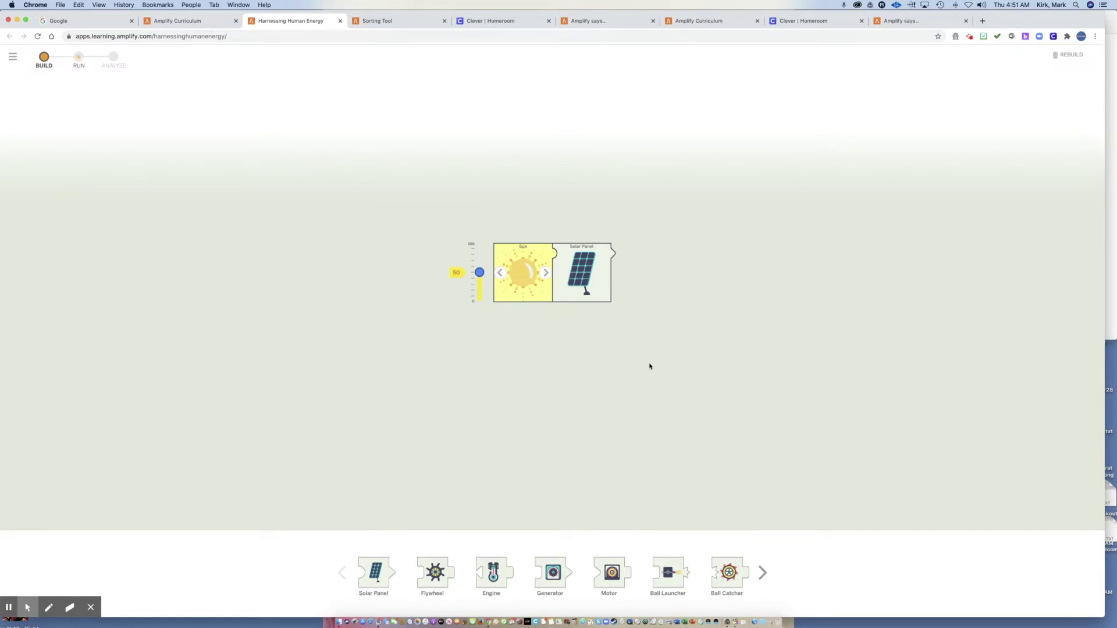
left_click_drag(605, 590, 622, 282)
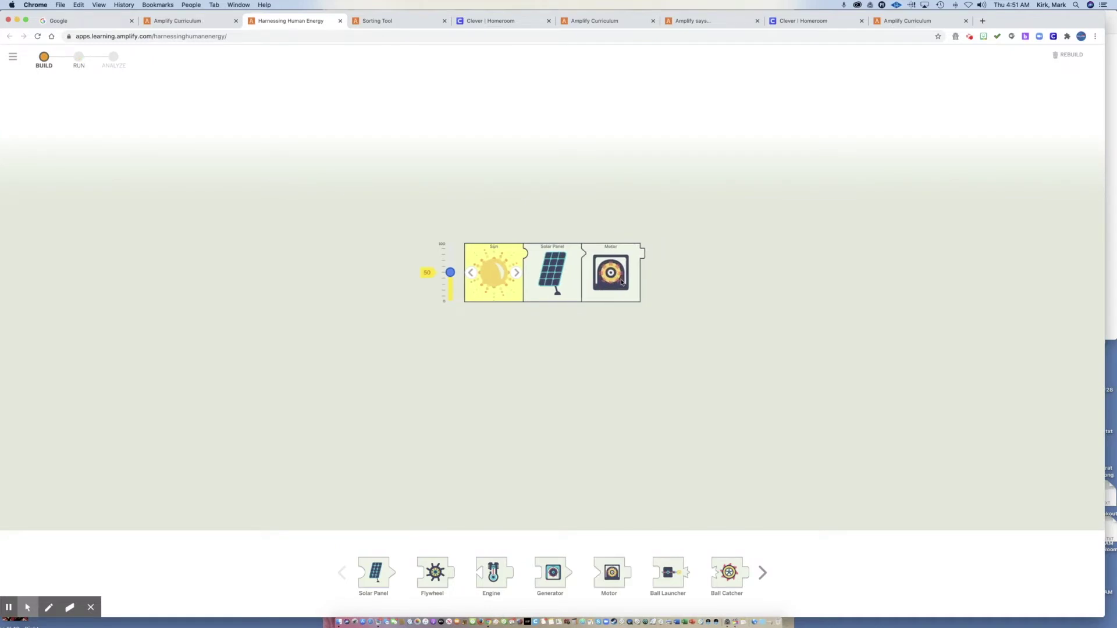
left_click_drag(450, 273, 450, 260)
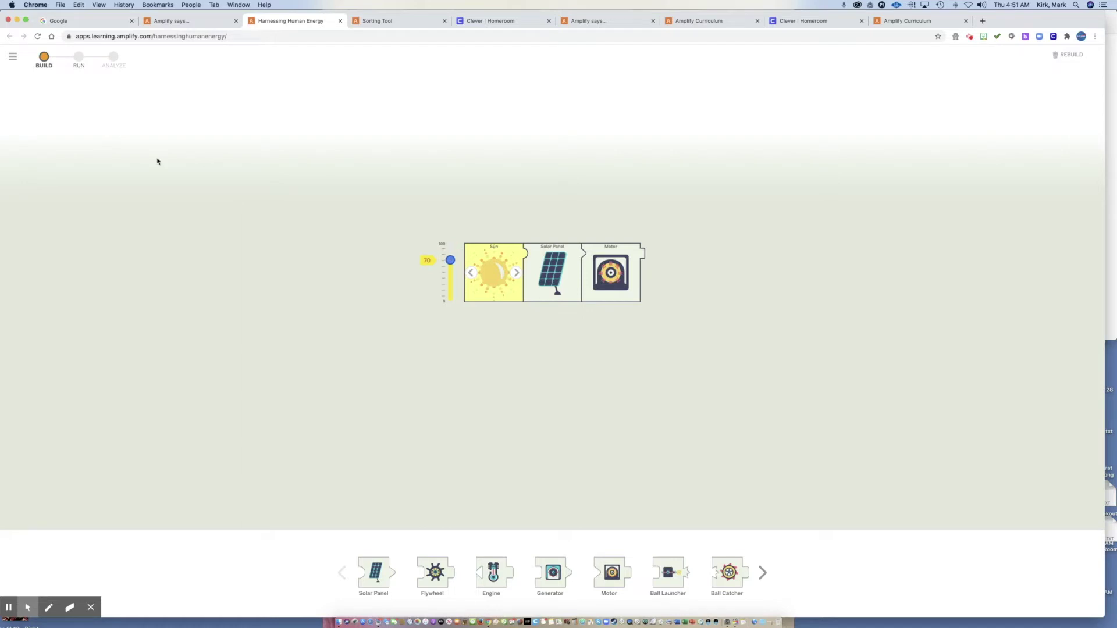
Run the Sun, Solar Panel and Motor system and view its energy analysis.
left_click(79, 57)
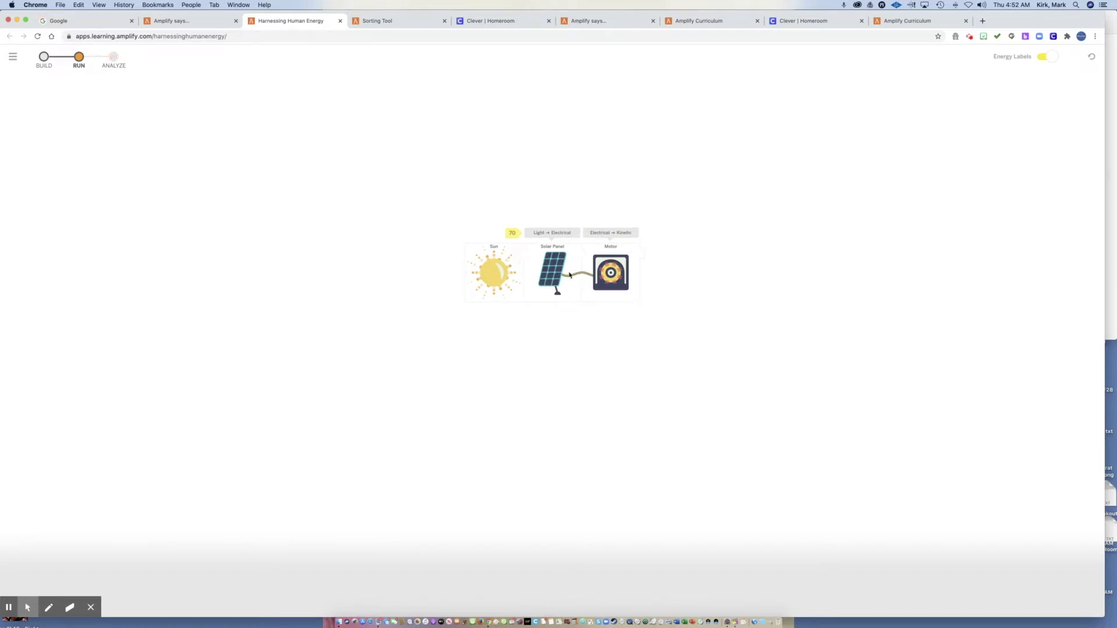
left_click(114, 56)
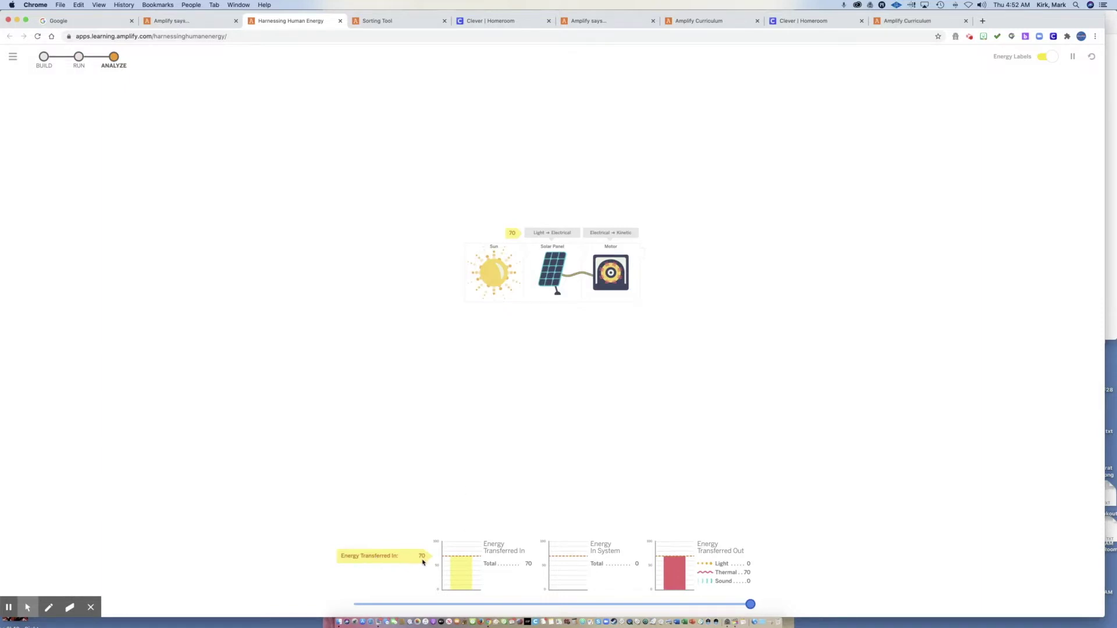
mouse_move(423, 562)
Move back and forth along the analysis timeline, reset it and replay the energy transfer from the start.
left_click_drag(751, 603, 614, 602)
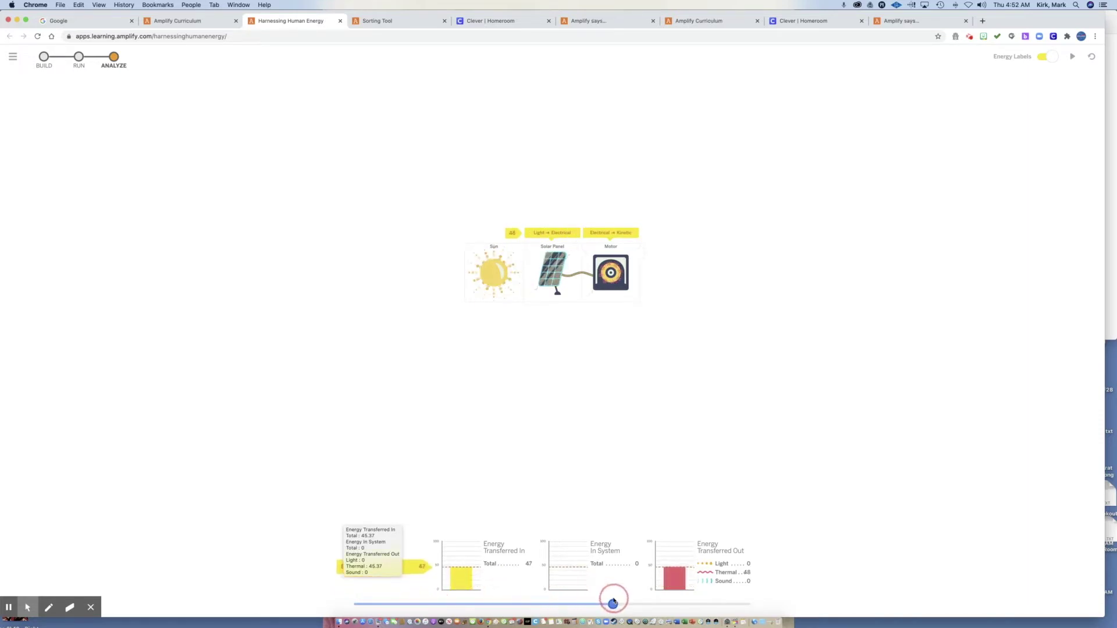
left_click(620, 602)
left_click_drag(627, 601, 684, 604)
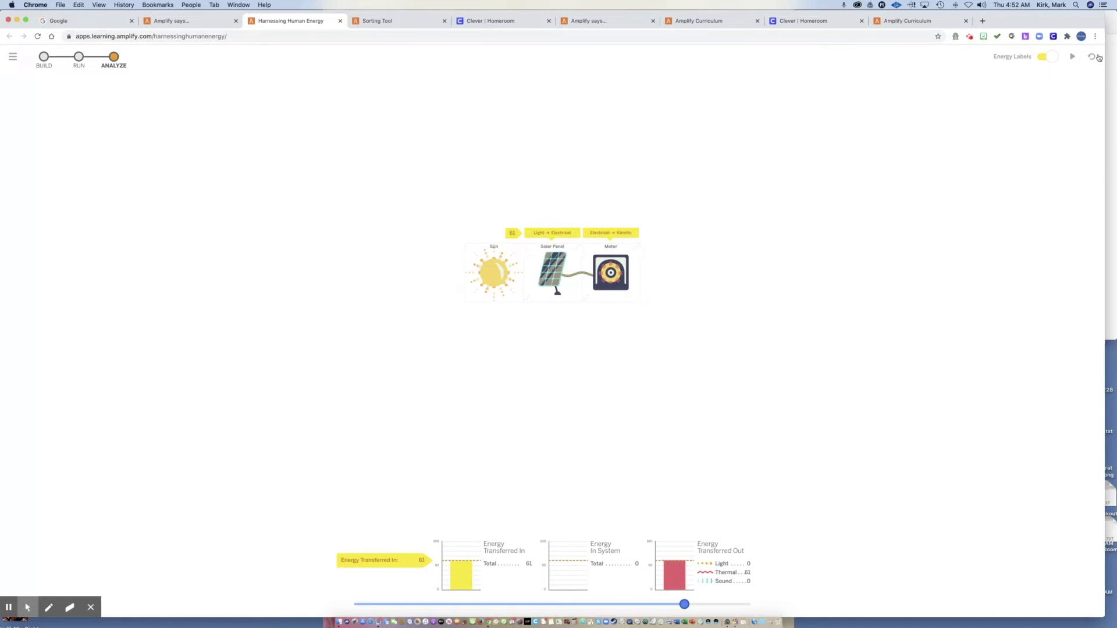
left_click(1093, 57)
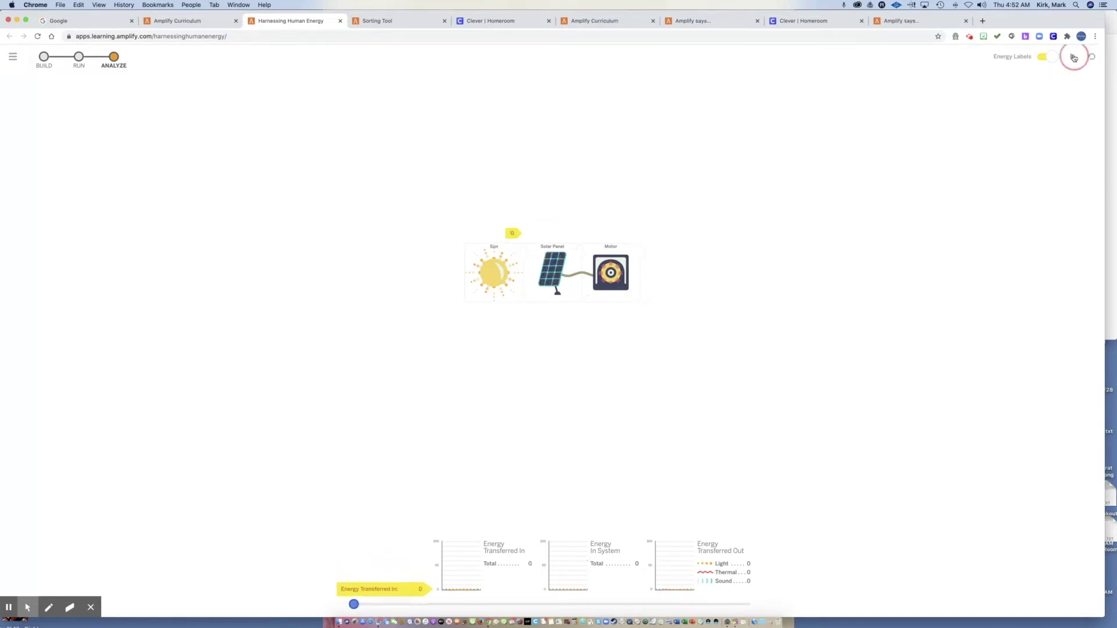
left_click(1073, 57)
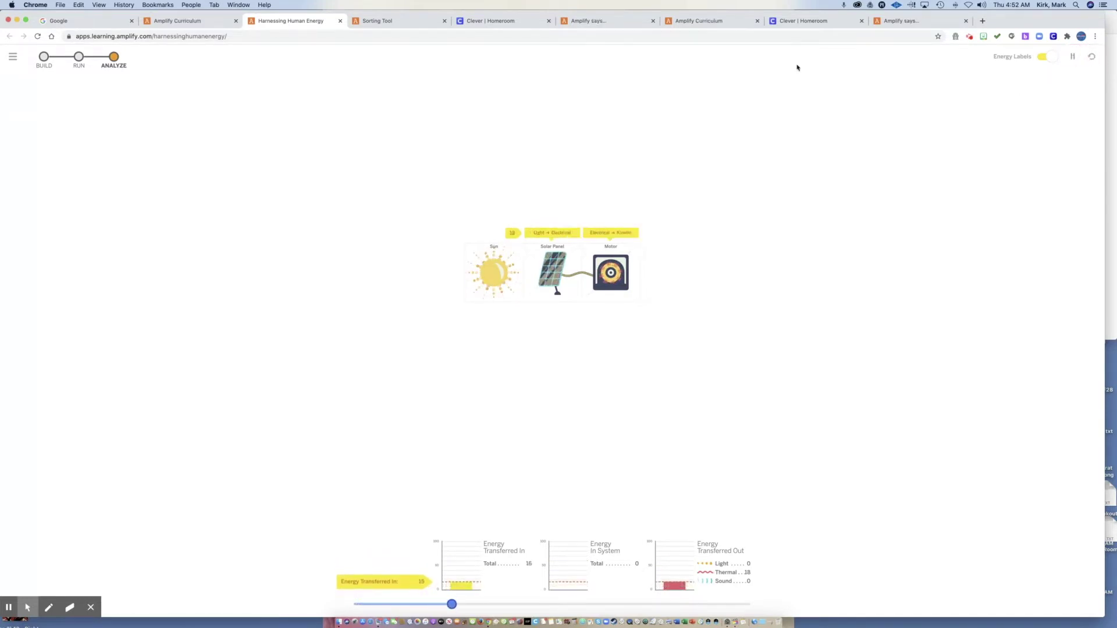
Return to building, look through the available devices and attach a Flywheel after the Motor.
left_click(44, 57)
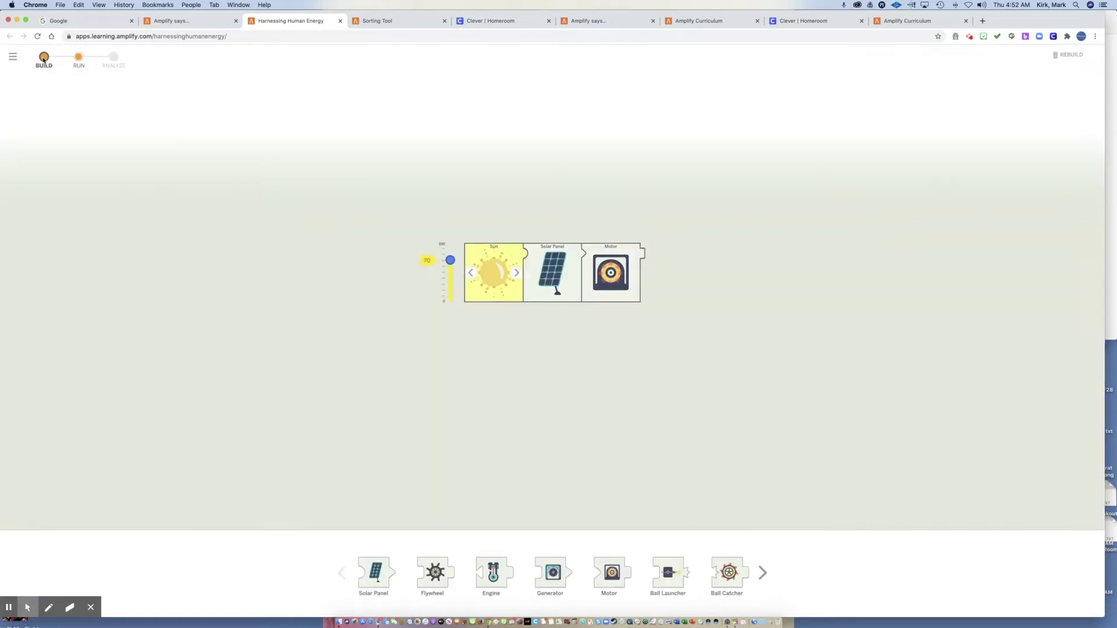
left_click(762, 573)
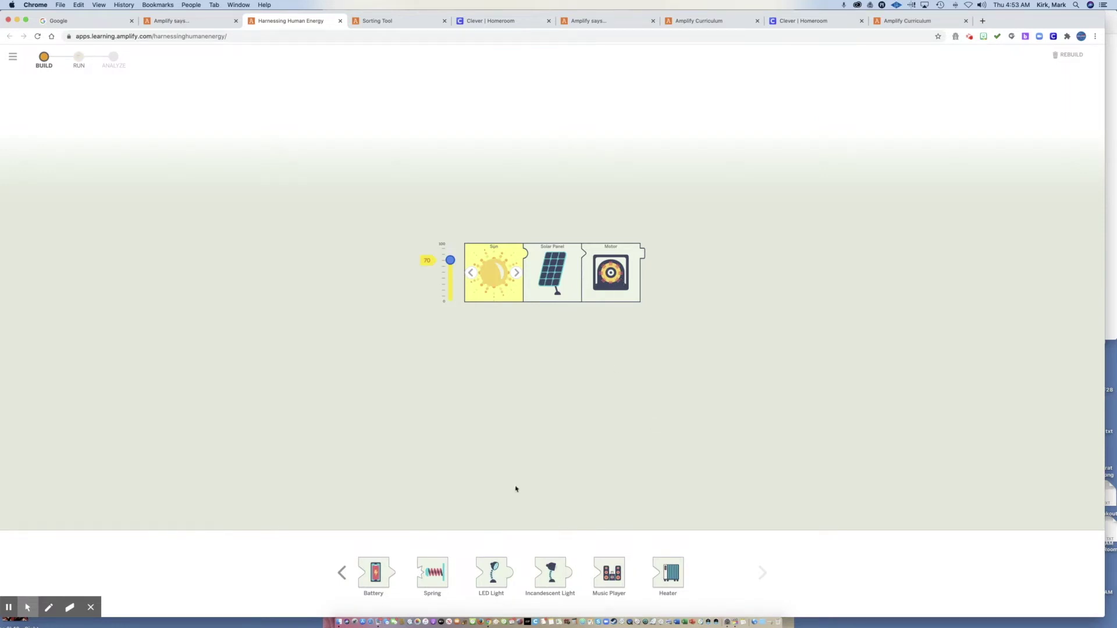
left_click(341, 573)
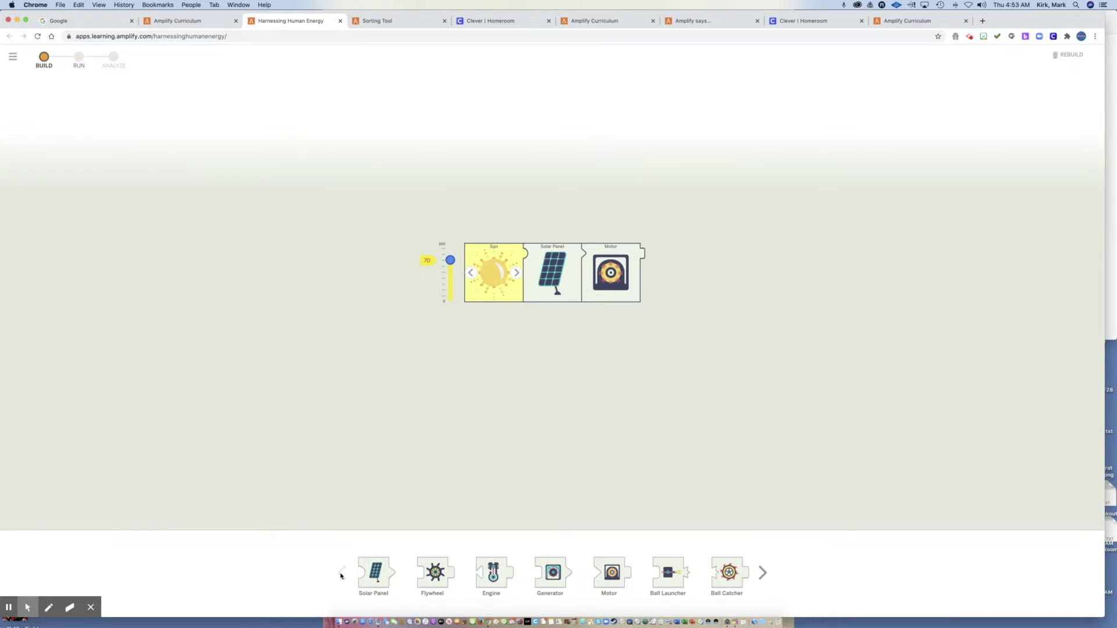
left_click_drag(447, 579, 666, 287)
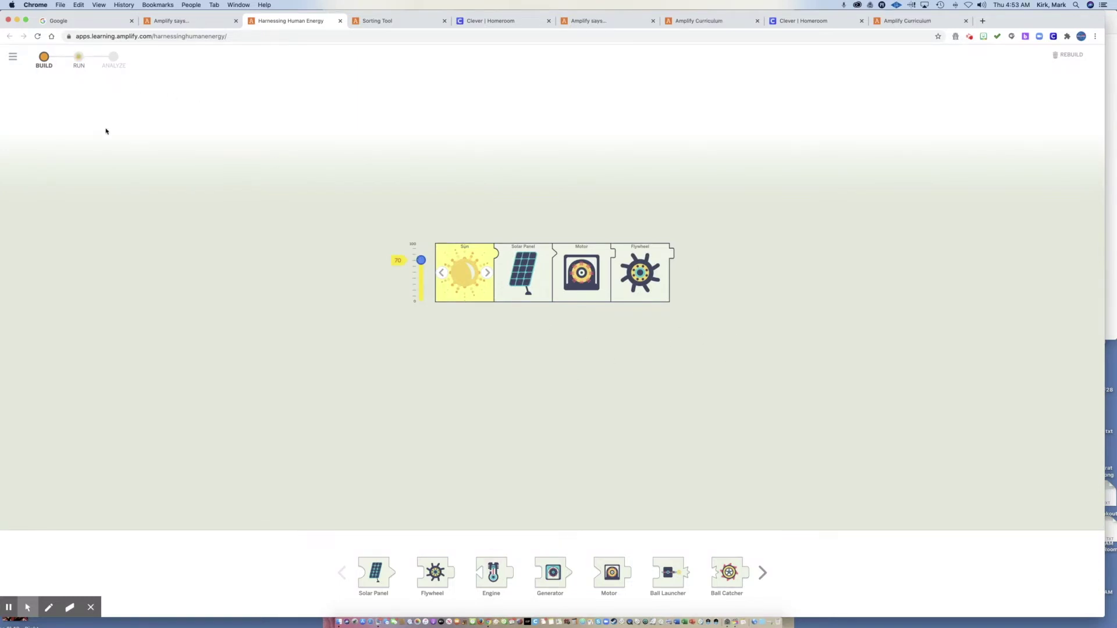
Go back to the lesson page, open the Homework activity and look over its Reflecting on Energy questions.
left_click(176, 21)
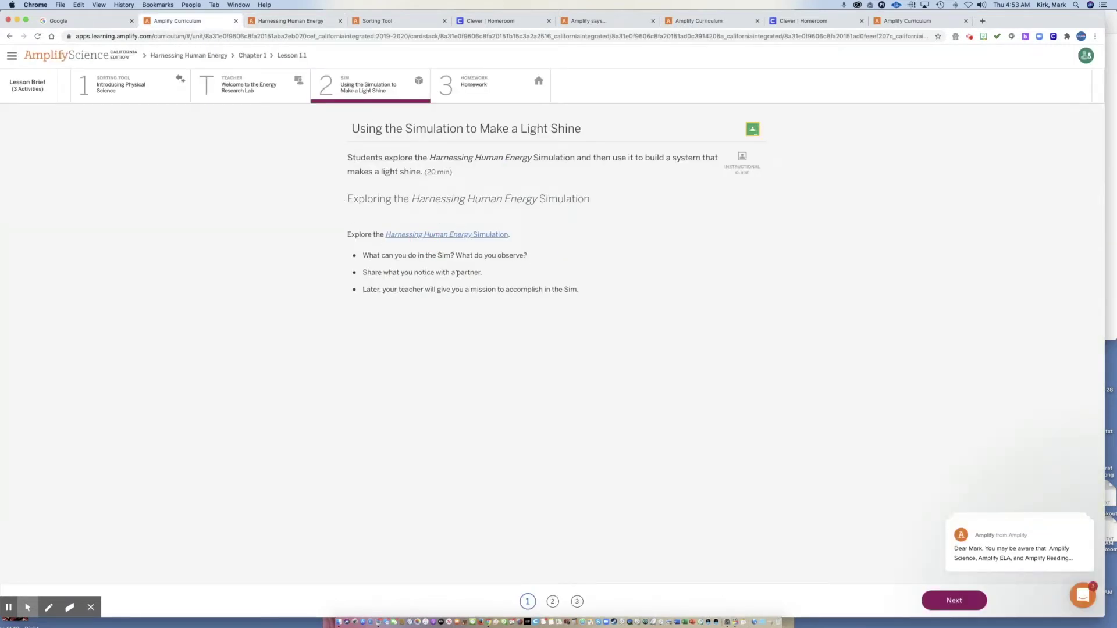
left_click(488, 87)
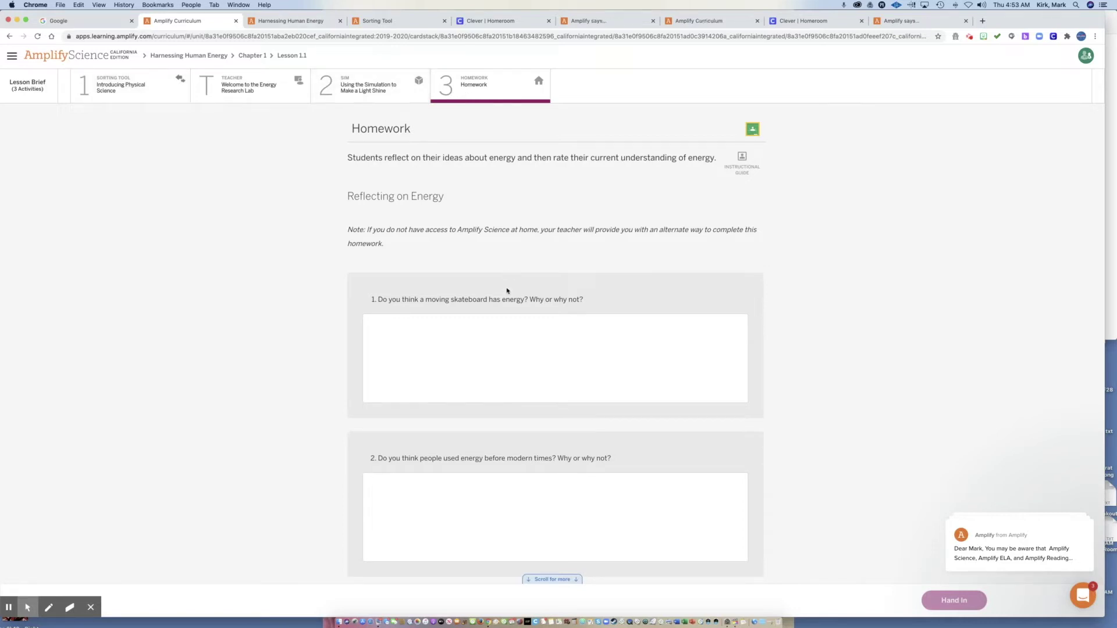
scroll(488, 314, "down", 3)
scroll(488, 314, "down", 1)
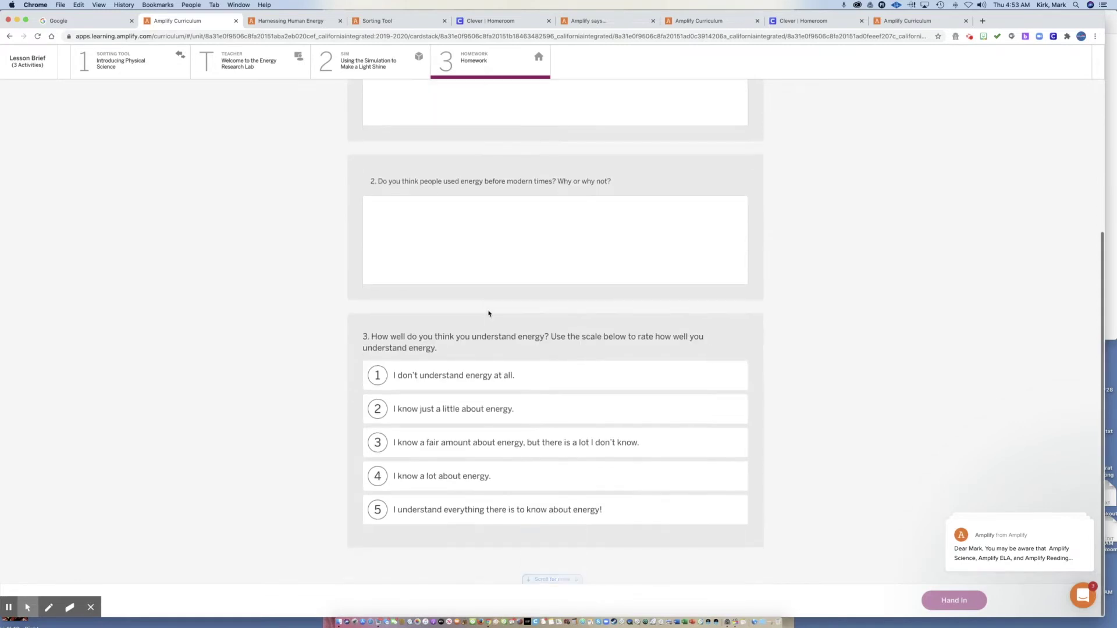
scroll(488, 314, "up", 1)
scroll(488, 314, "up", 4)
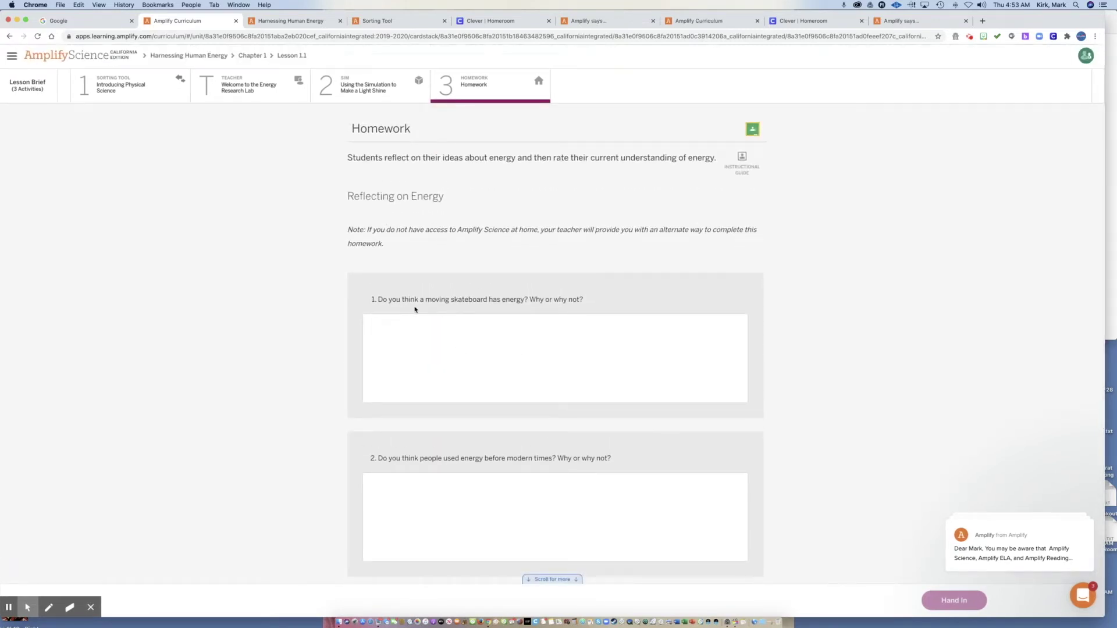
Go through the answer fields of homework questions 1 and 2 and the rating scale of question 3.
left_click(529, 327)
scroll(399, 337, "down", 1)
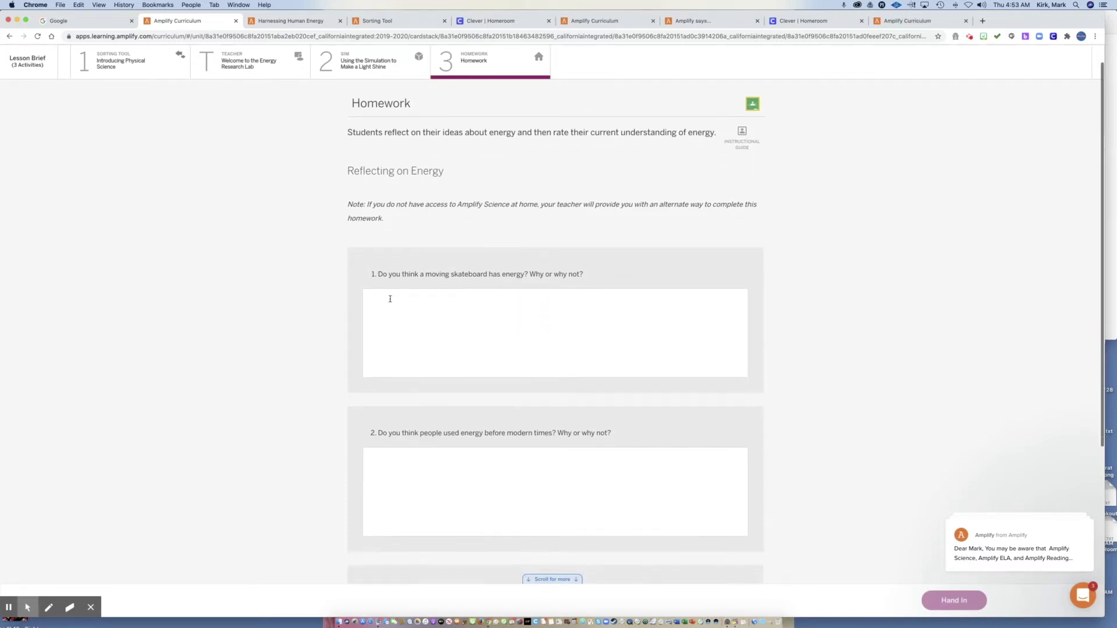
scroll(471, 346, "down", 4)
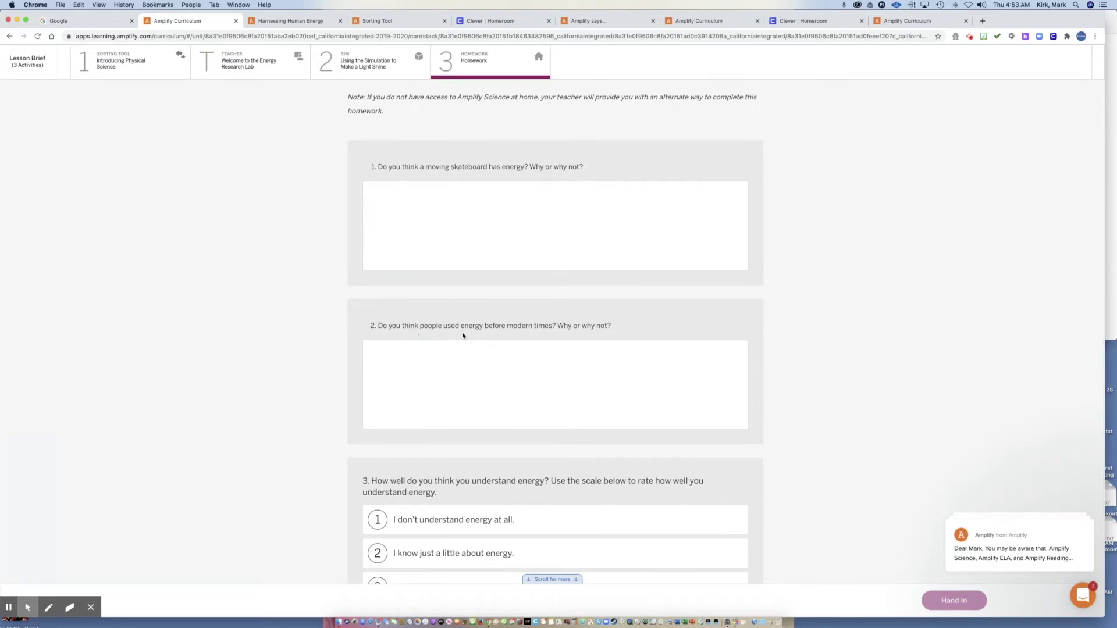
left_click(551, 384)
scroll(476, 333, "down", 1)
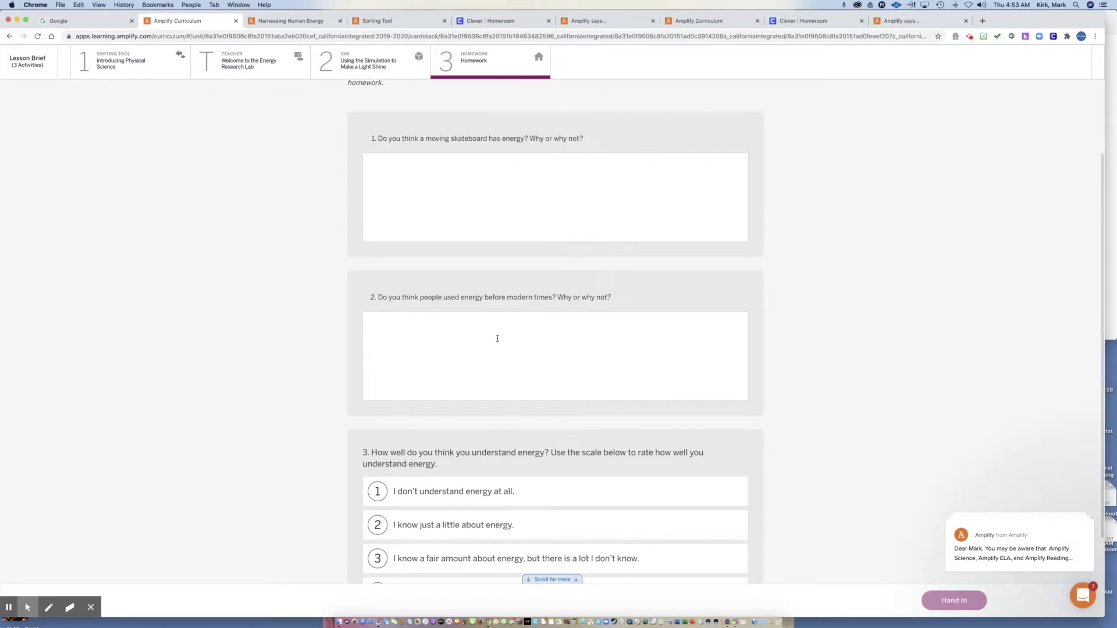
scroll(496, 337, "down", 4)
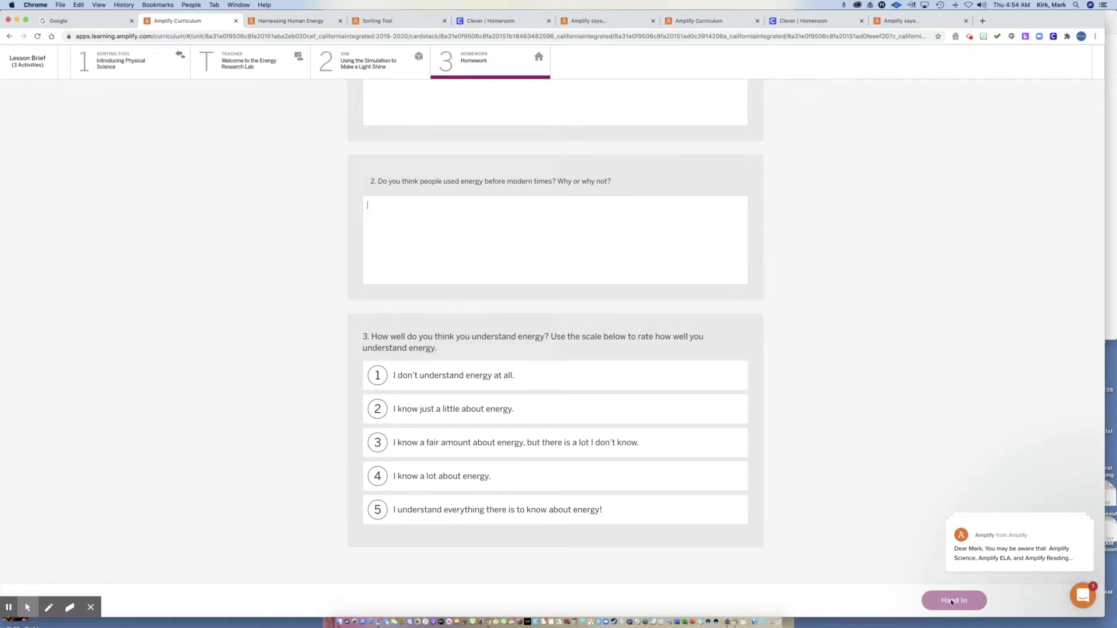
Try to hand in the homework and look over its questions once more from the beginning.
left_click(956, 604)
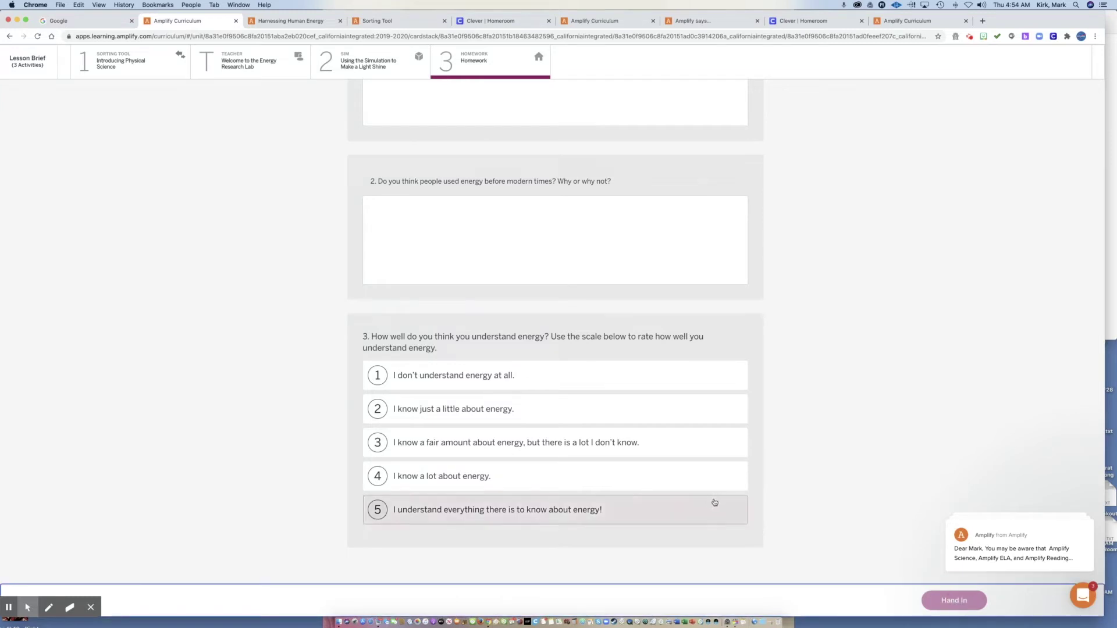
scroll(473, 297, "up", 6)
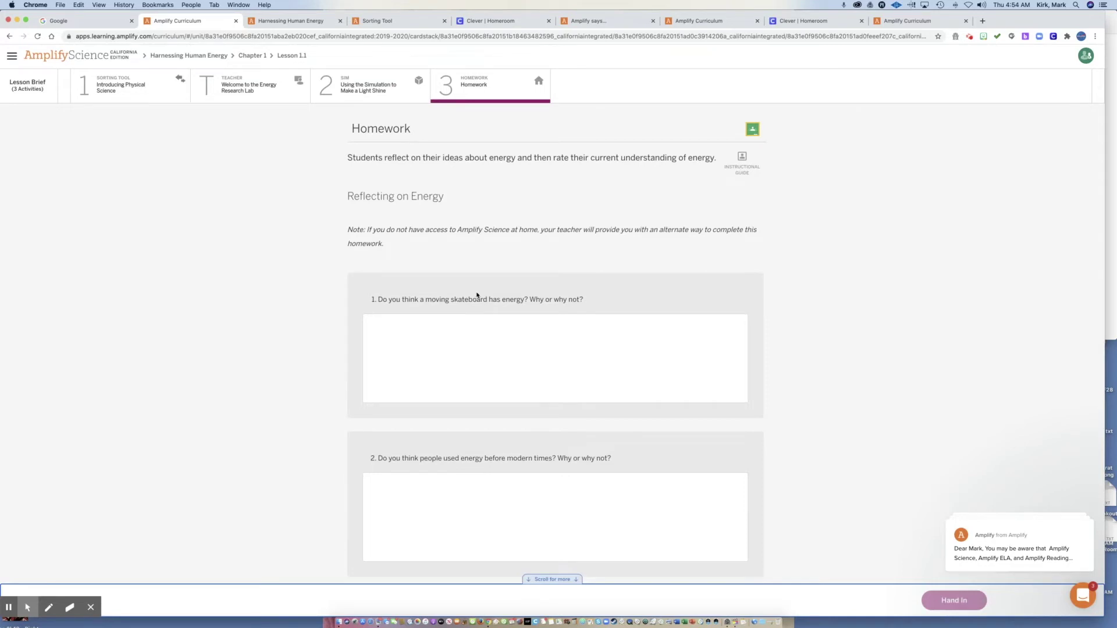
scroll(477, 296, "down", 2)
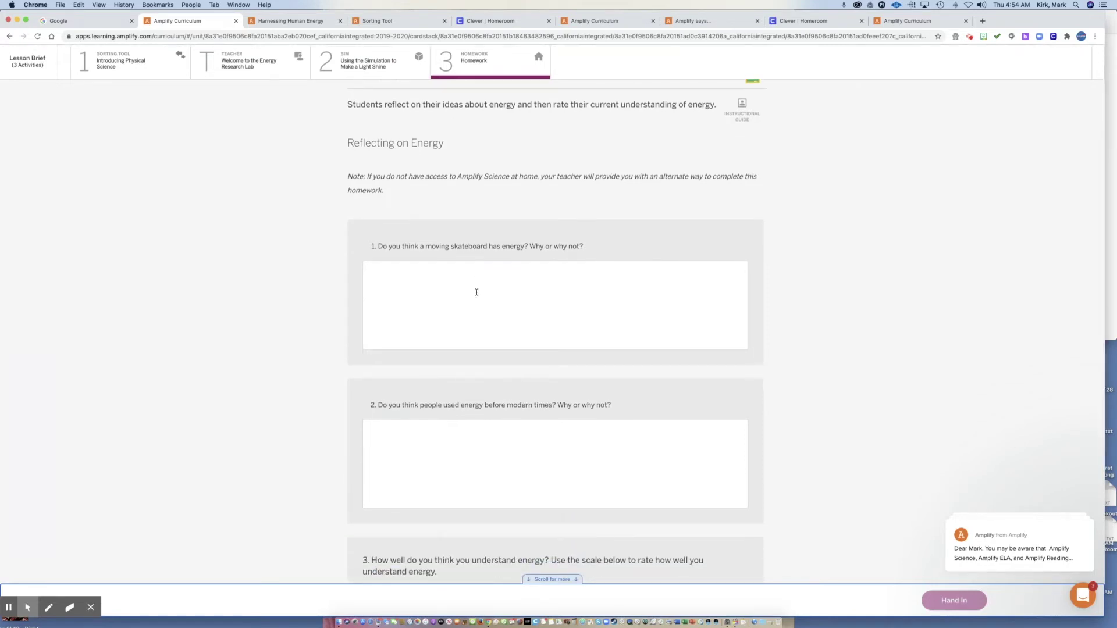
scroll(476, 292, "down", 1)
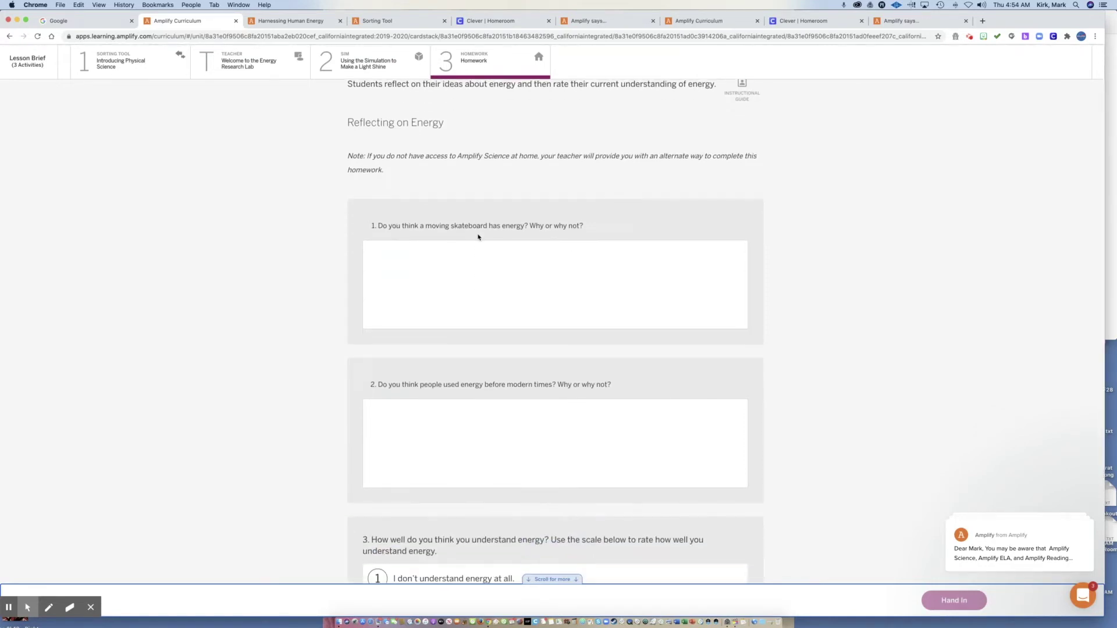
Look over the Reflecting on Energy homework questions again and locate the option to assign the homework in Google Classroom.
scroll(454, 258, "down", 1)
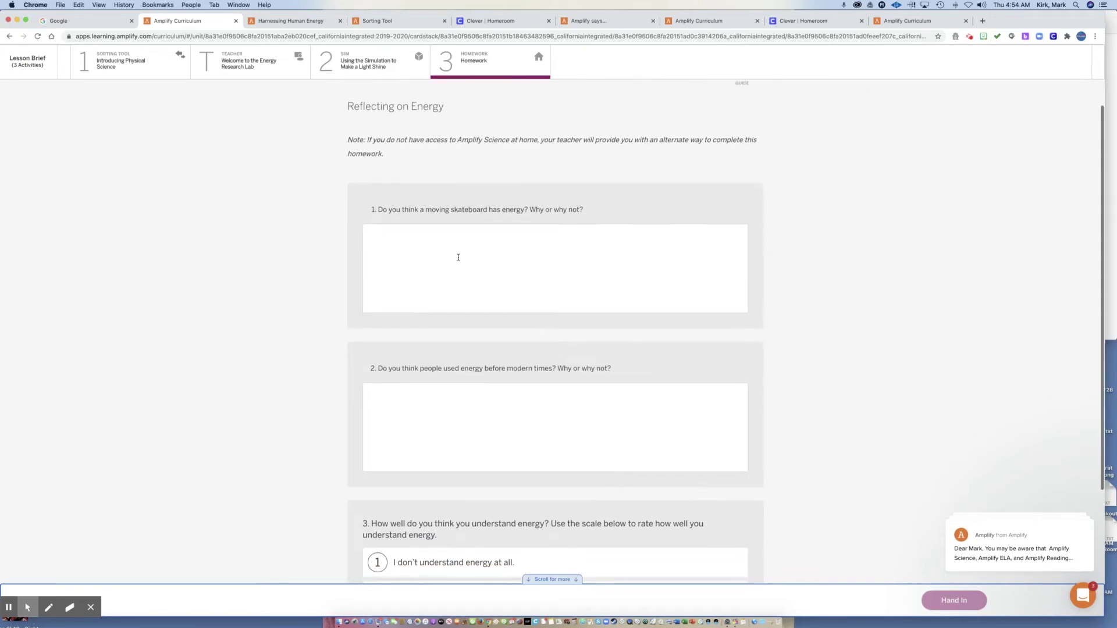
scroll(489, 243, "down", 2)
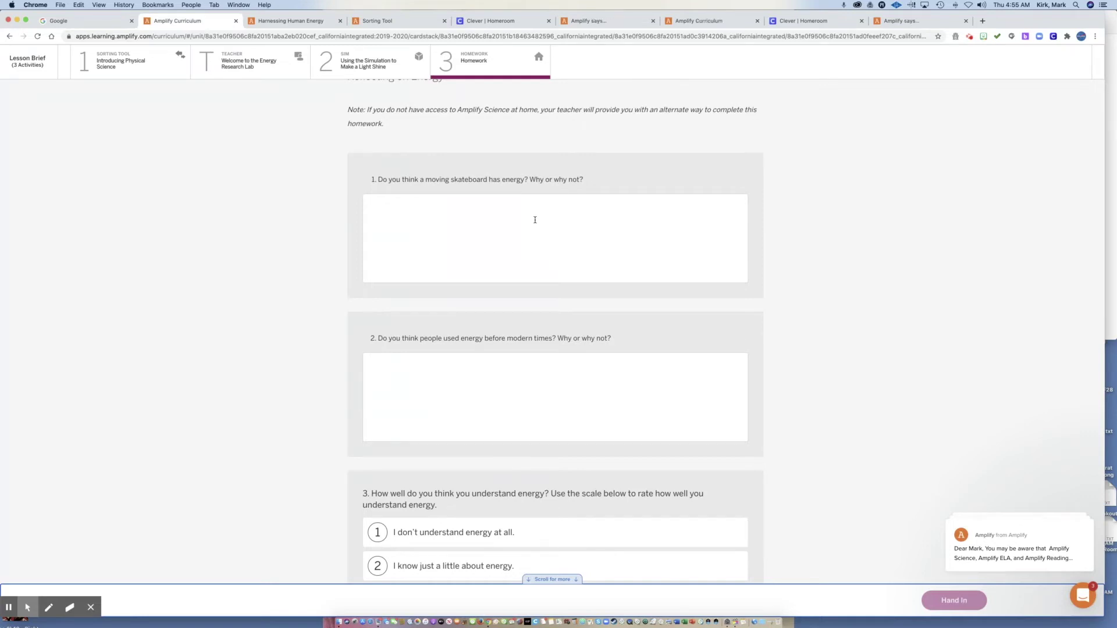
scroll(491, 217, "up", 1)
scroll(491, 217, "up", 3)
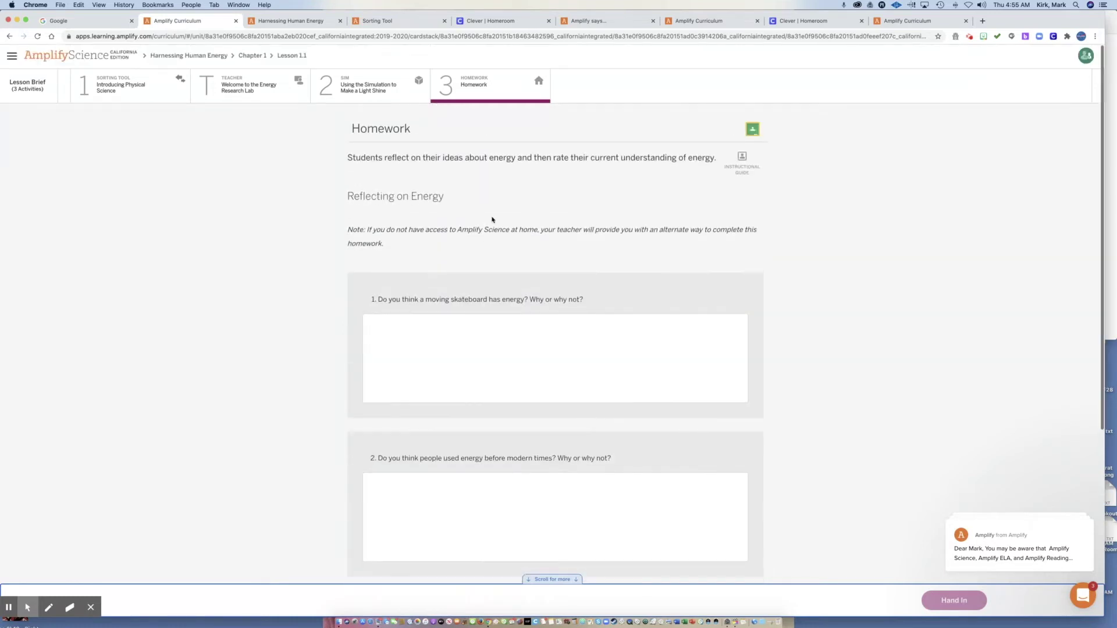
left_click(751, 129)
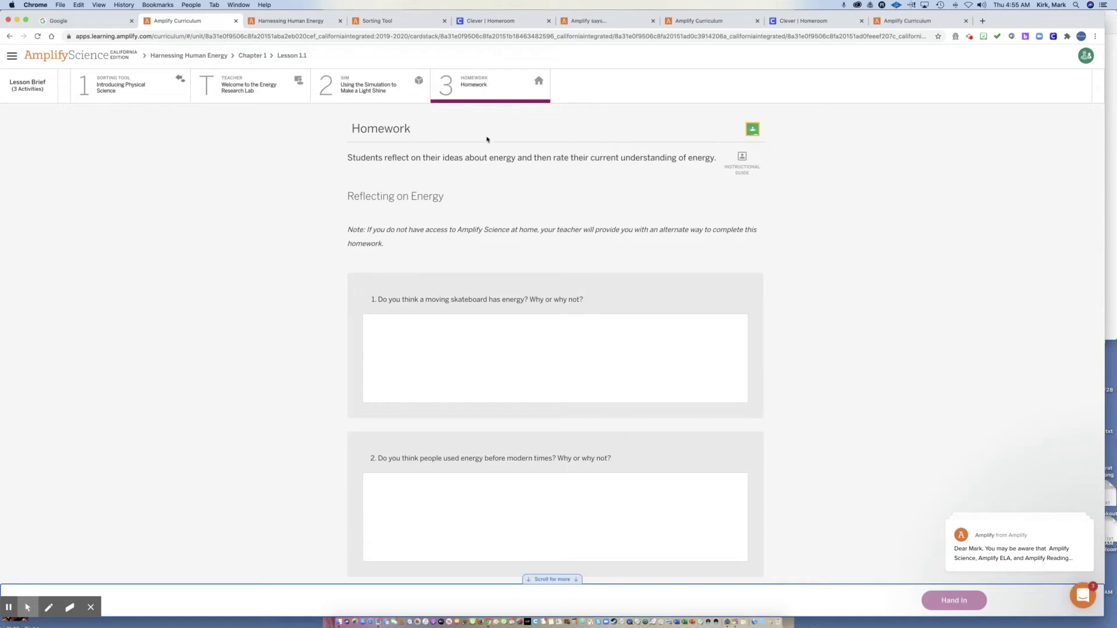
scroll(488, 139, "down", 5)
scroll(546, 258, "up", 5)
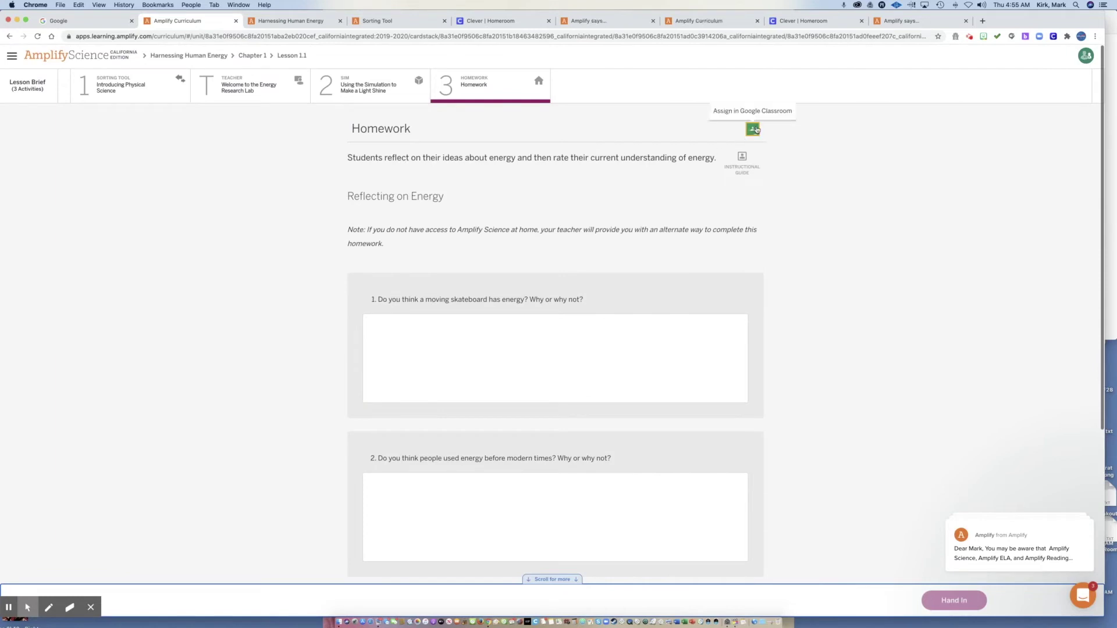
Return to the Chapter 1 lesson list and open the brief of Lesson 1.2, Investigating Energy Claims.
left_click(254, 56)
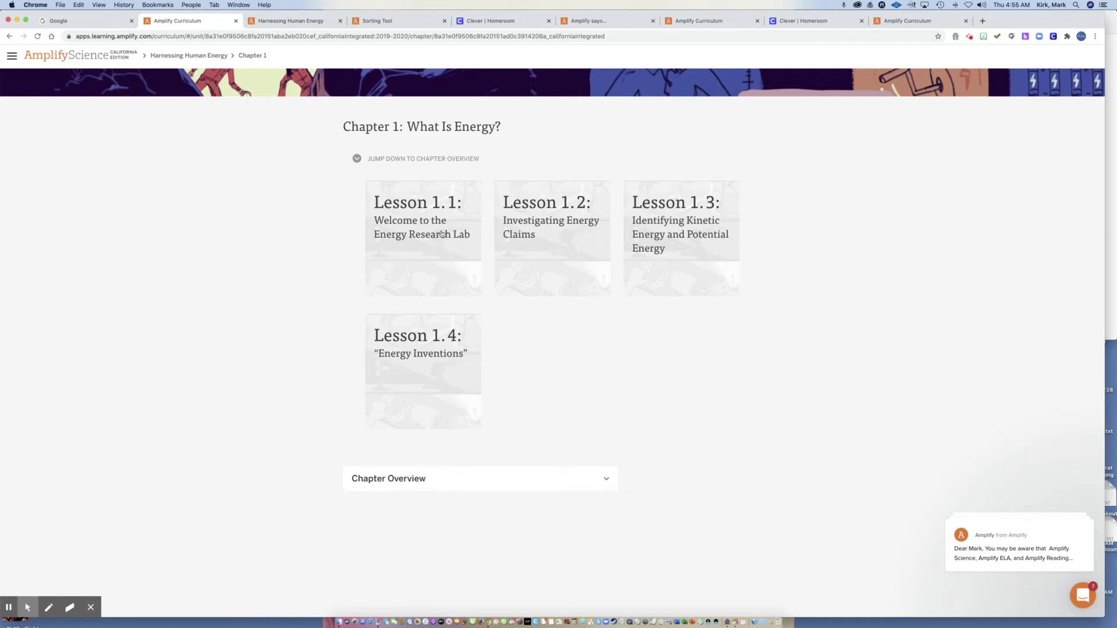
left_click(534, 217)
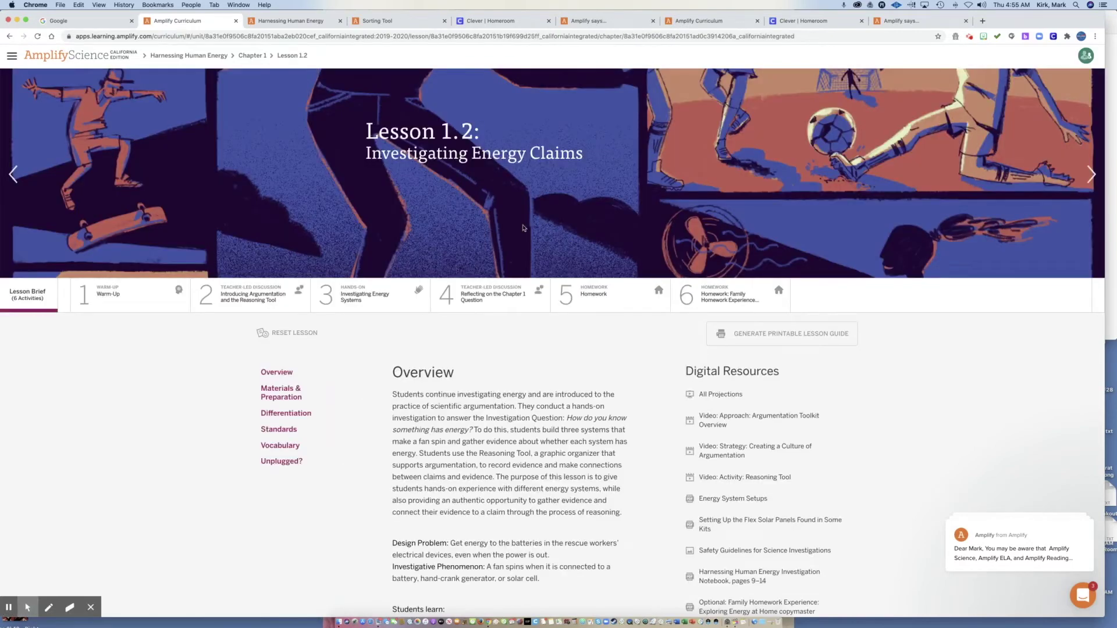
scroll(407, 239, "down", 2)
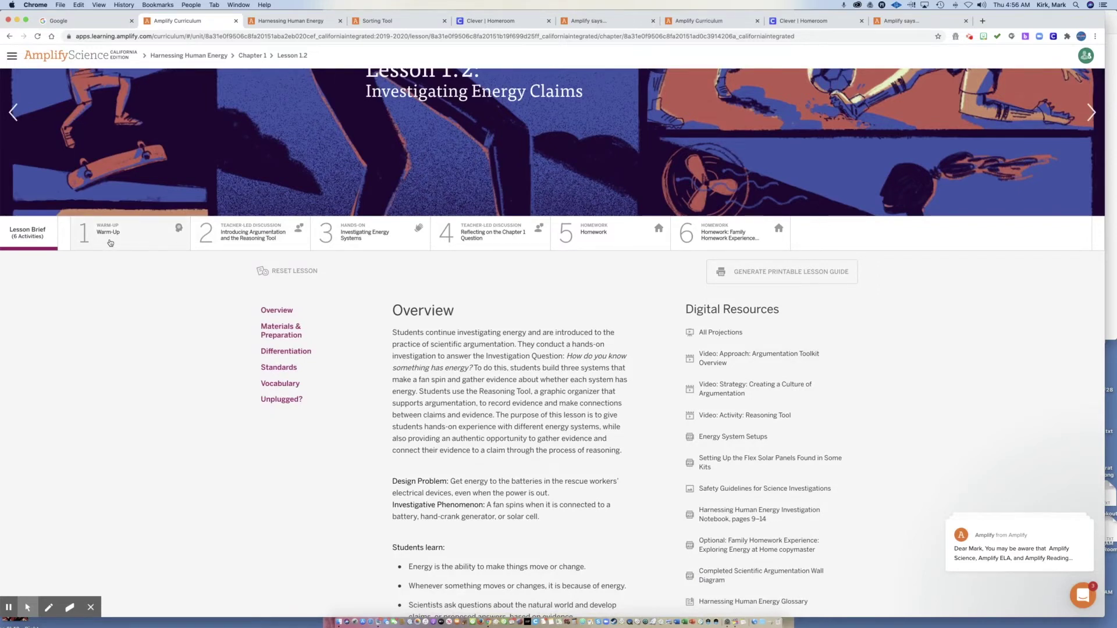
Open the Lesson 1.2 Warm-Up activity and read through its letter and the instructions for revising the What Has Energy? sorting work.
left_click(99, 240)
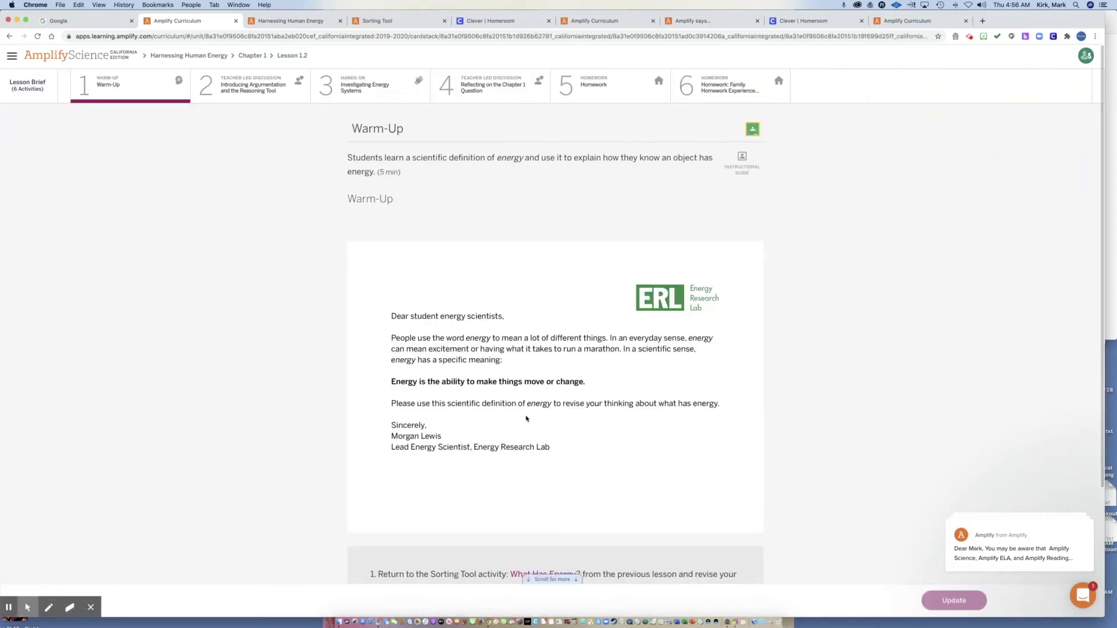
scroll(524, 417, "down", 5)
scroll(524, 418, "down", 3)
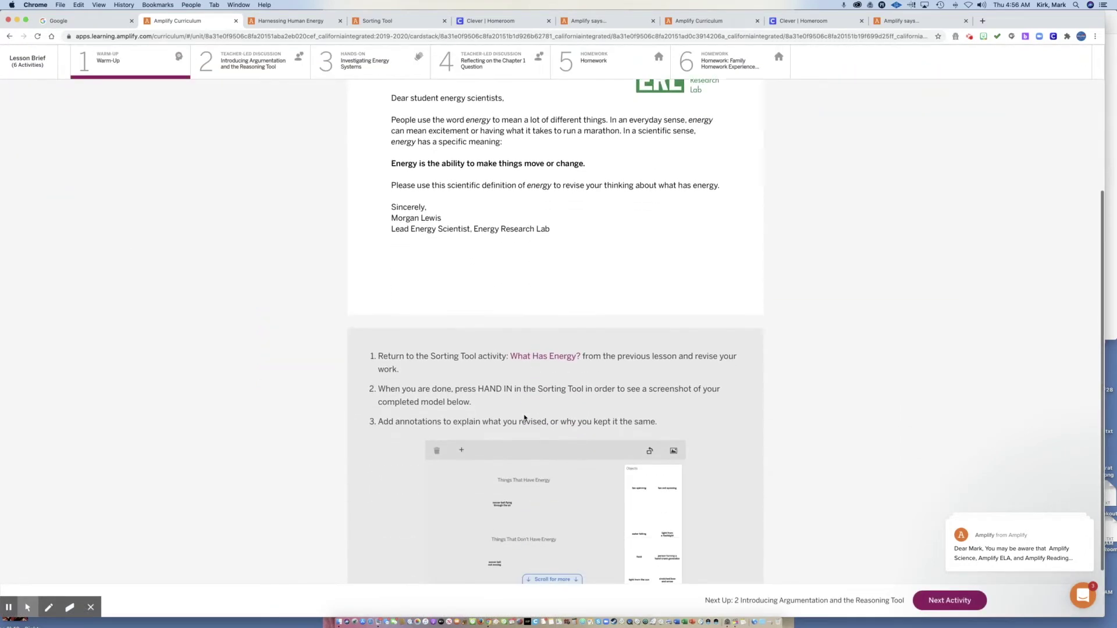
scroll(524, 417, "up", 8)
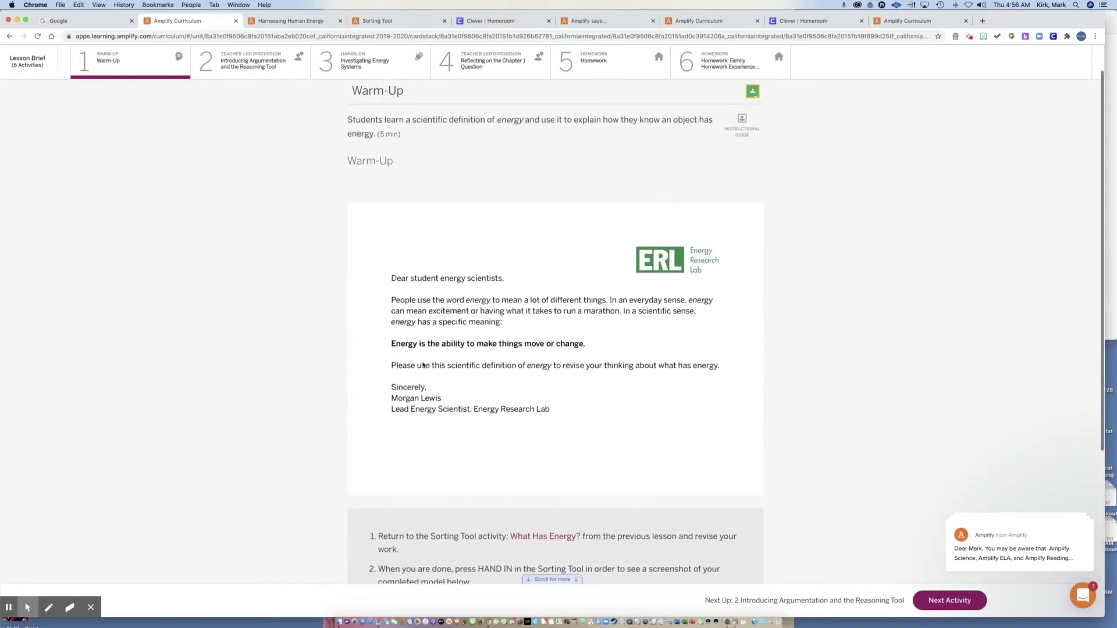
Open activity 2 of Lesson 1.2, Introducing Argumentation and the Reasoning Tool.
left_click(243, 87)
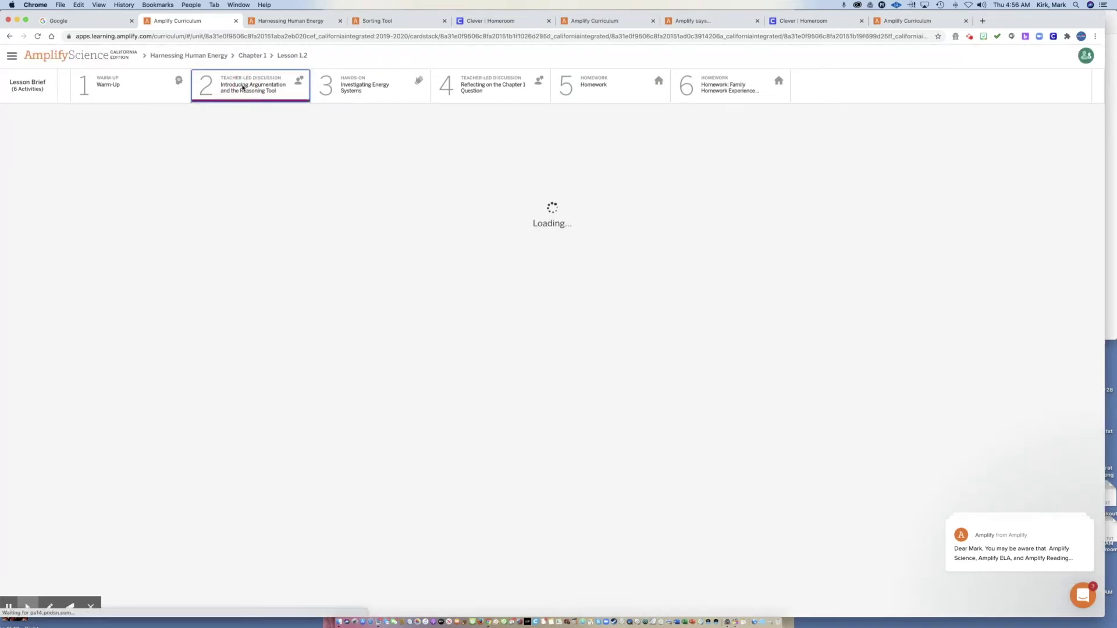